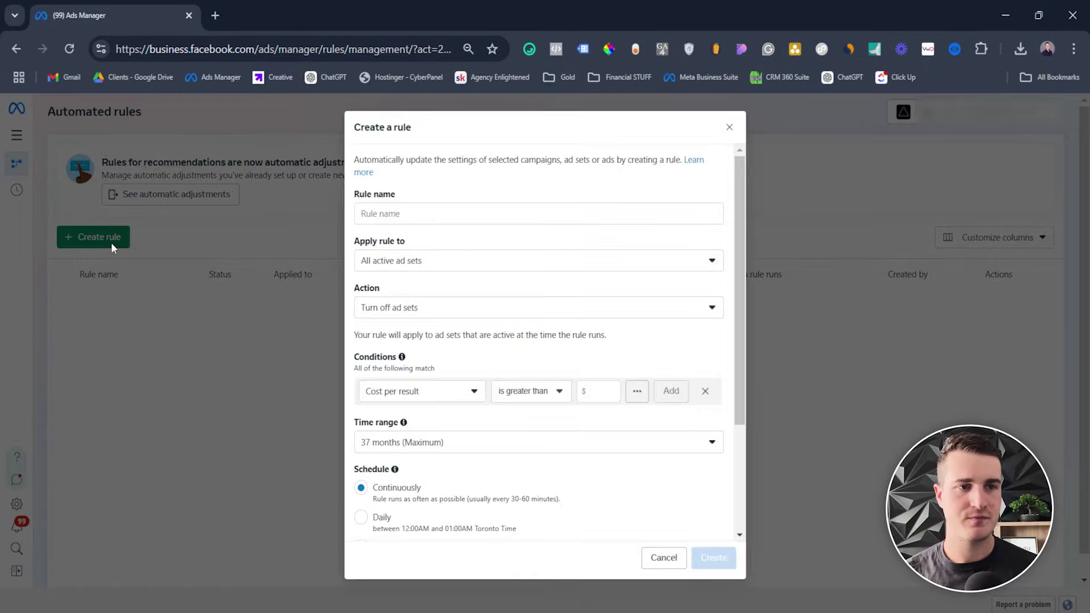
# Step: Name the new rule "Turn ON" and set it to apply to campaigns with the action Turn on campaigns
pyautogui.click(380, 209)
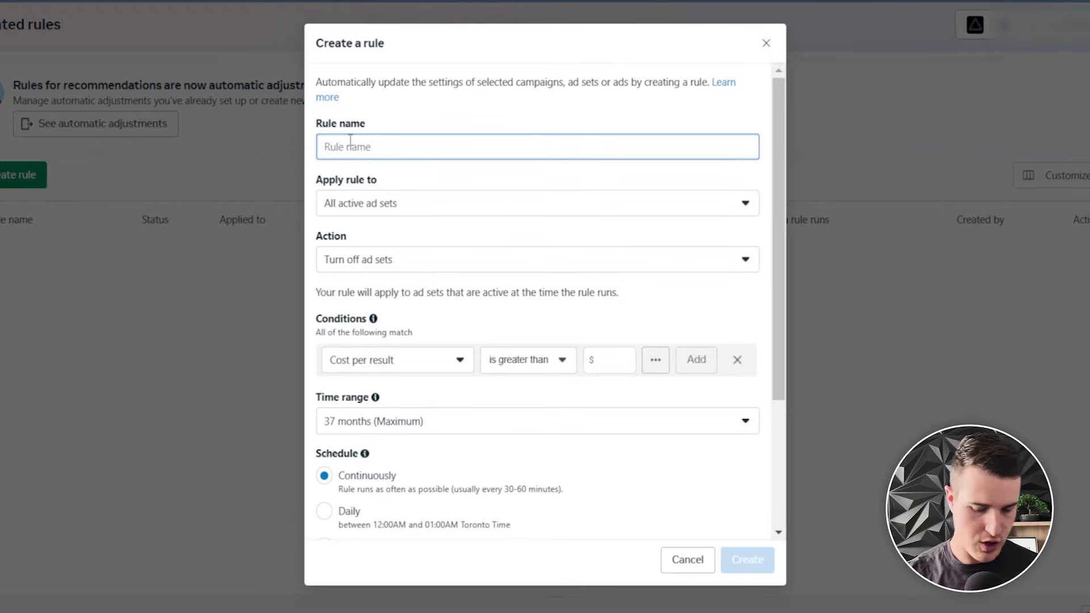
pyautogui.write('Turn ON')
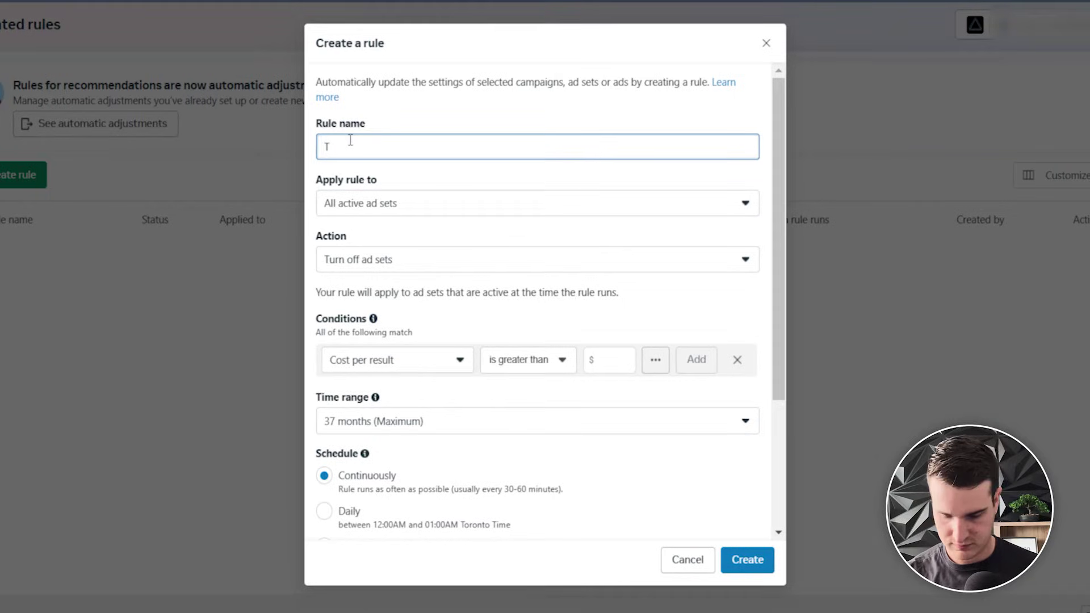
pyautogui.click(405, 210)
pyautogui.click(406, 242)
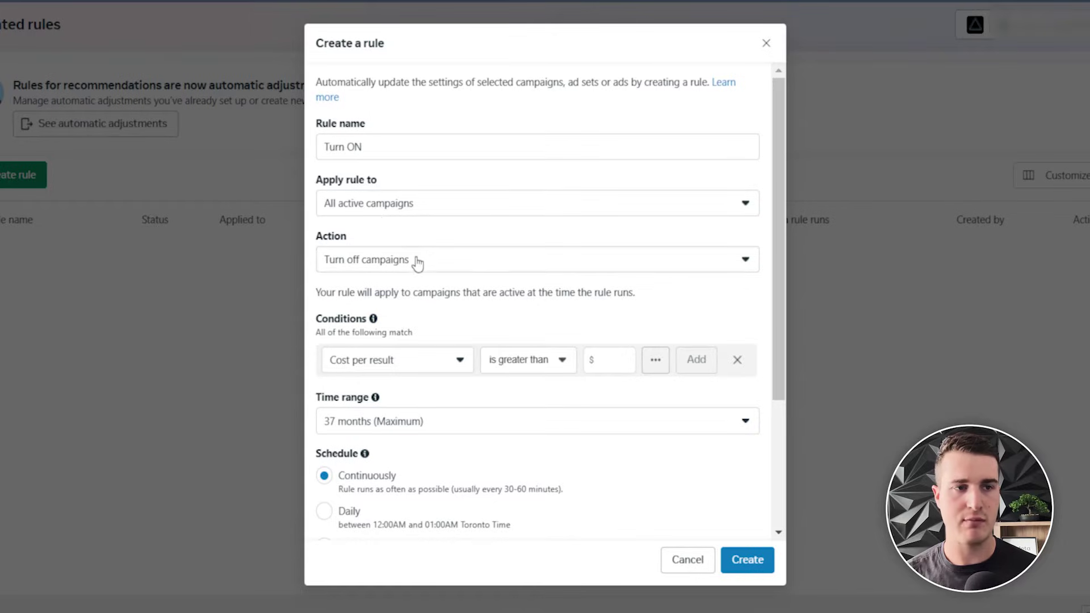
pyautogui.click(386, 265)
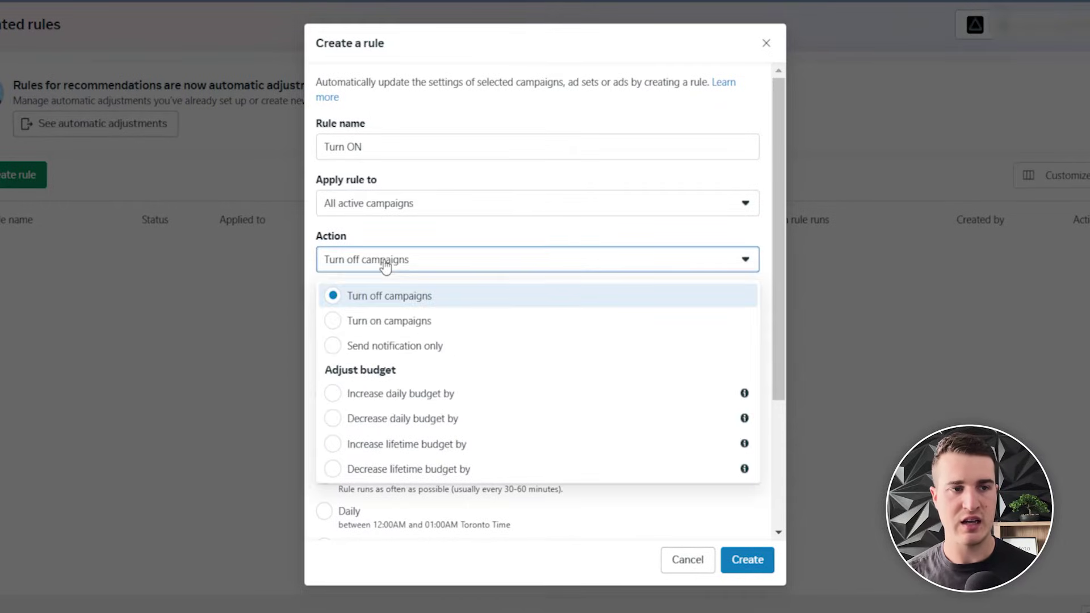
pyautogui.click(400, 321)
# Step: Add the condition Spent is greater than $1.00 and set the rule's time range to Yesterday
pyautogui.scroll(-2, 400, 326)
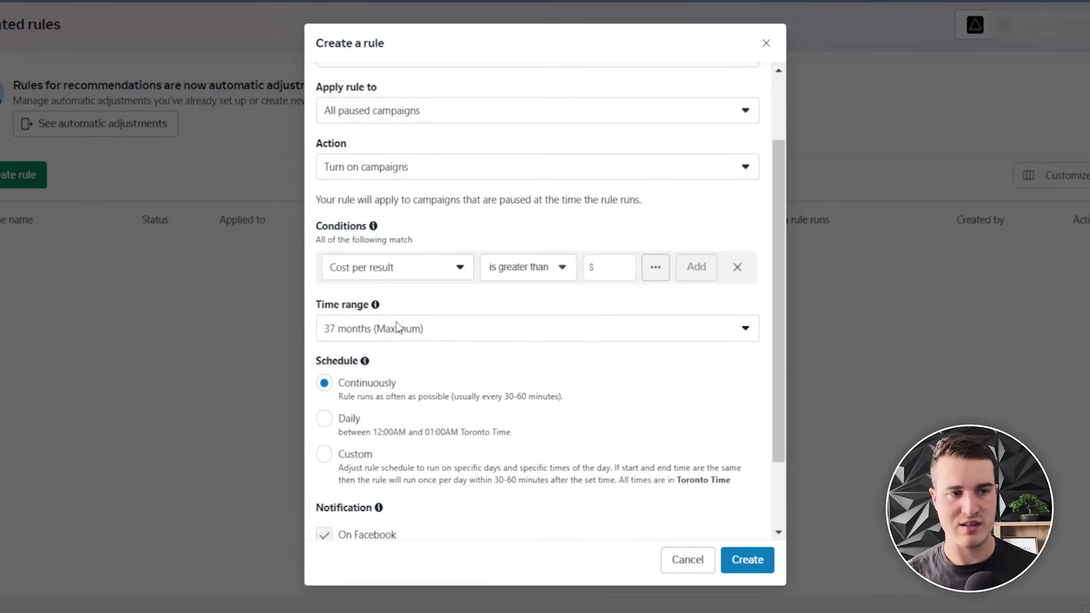
pyautogui.click(408, 273)
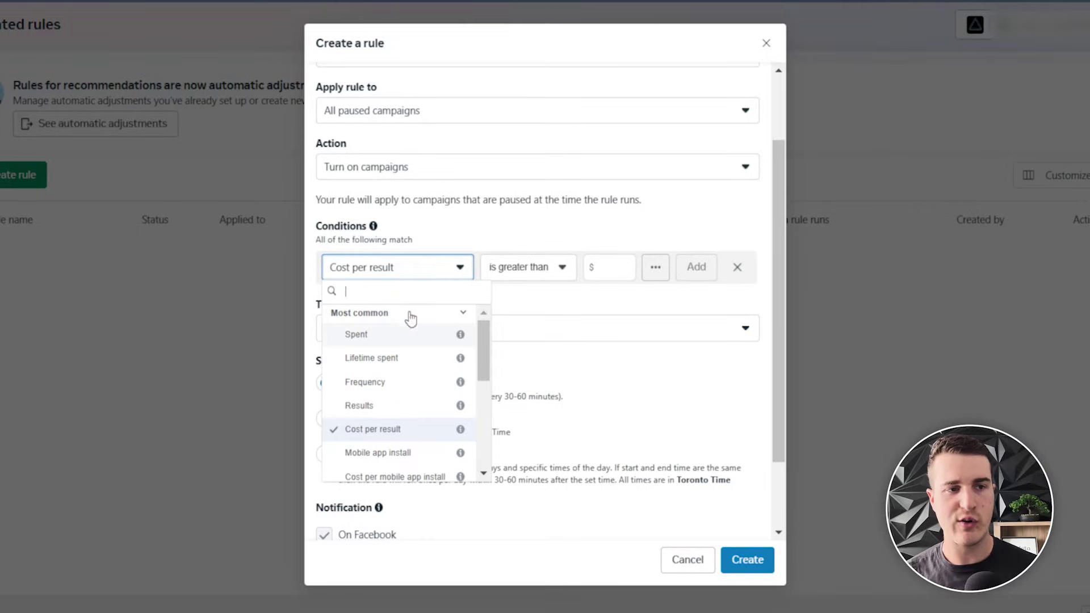
pyautogui.click(386, 339)
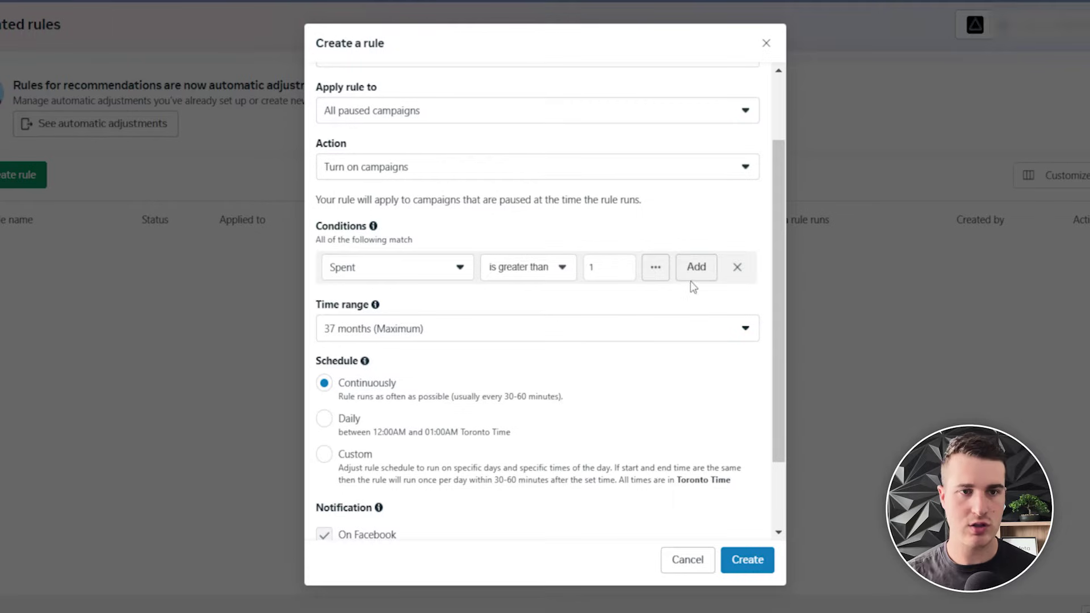
pyautogui.click(692, 277)
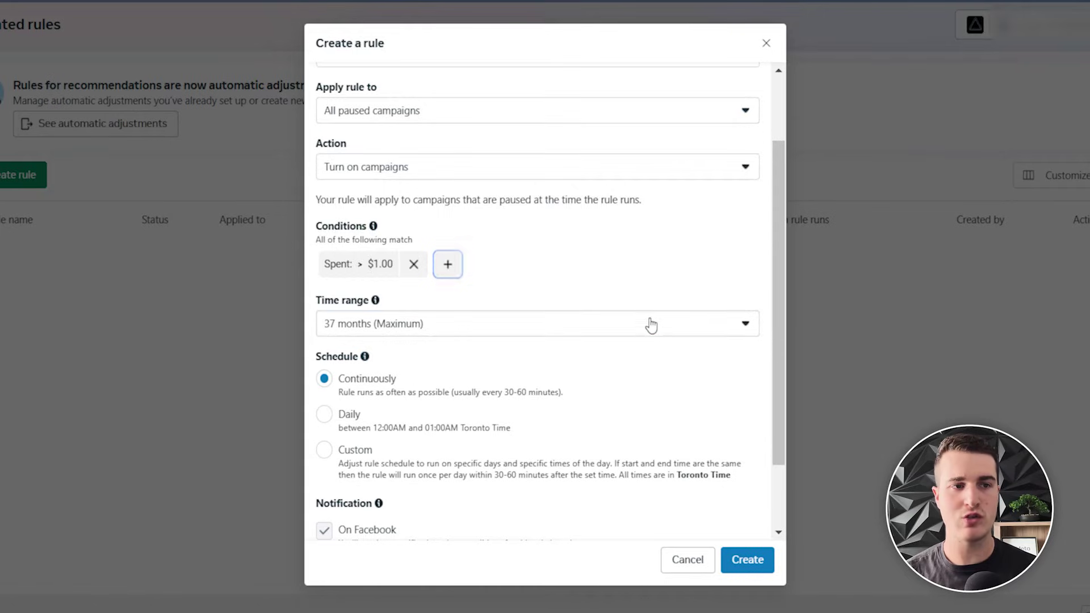
pyautogui.click(650, 324)
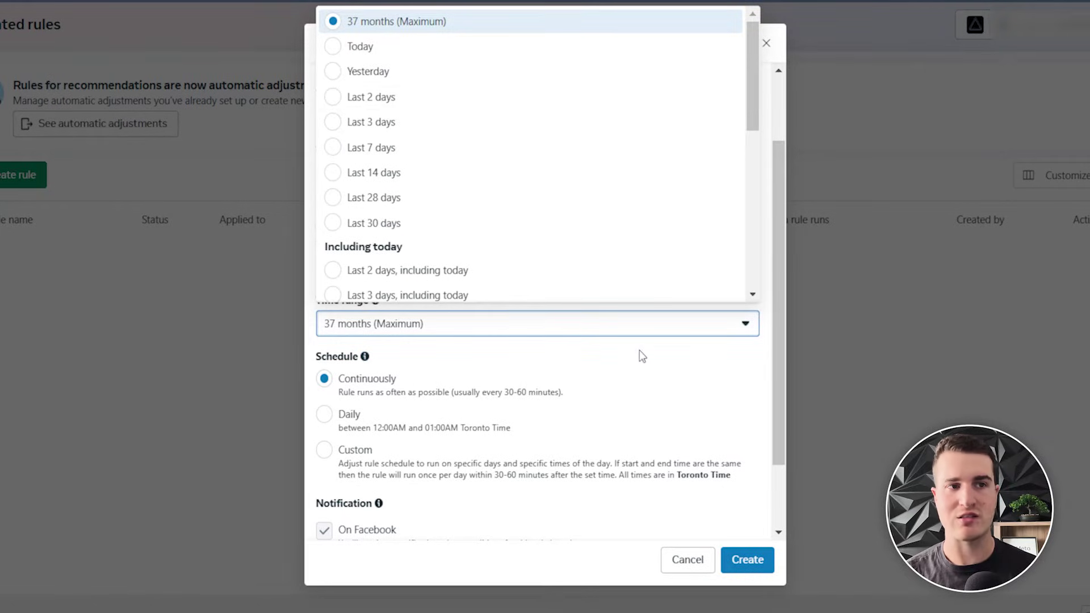
pyautogui.click(449, 73)
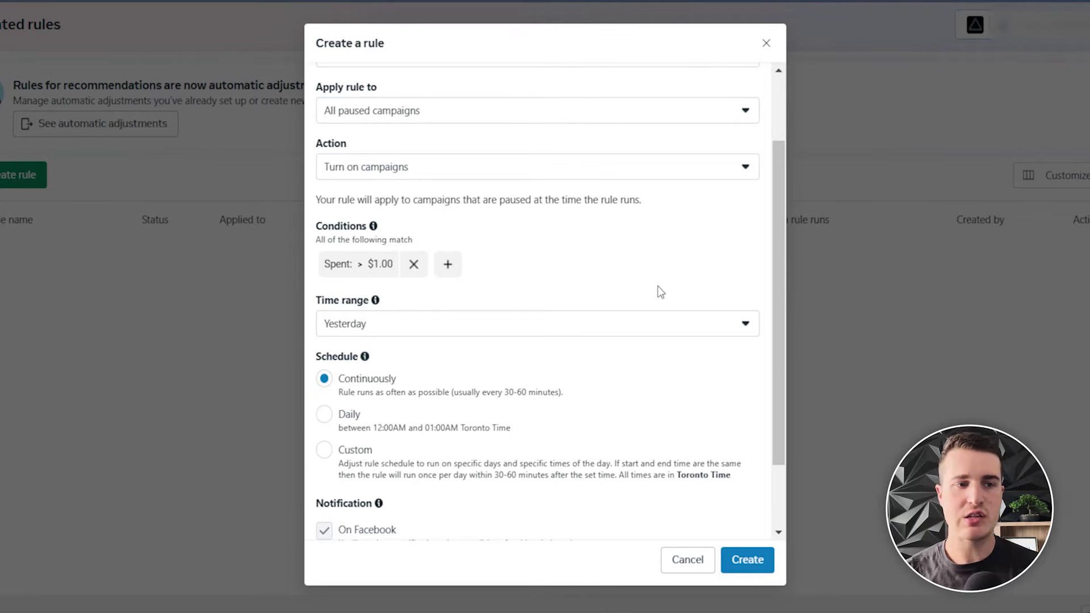
# Step: Switch the rule to a custom schedule and enable all seven days from Sunday to Saturday
pyautogui.scroll(-2, 657, 292)
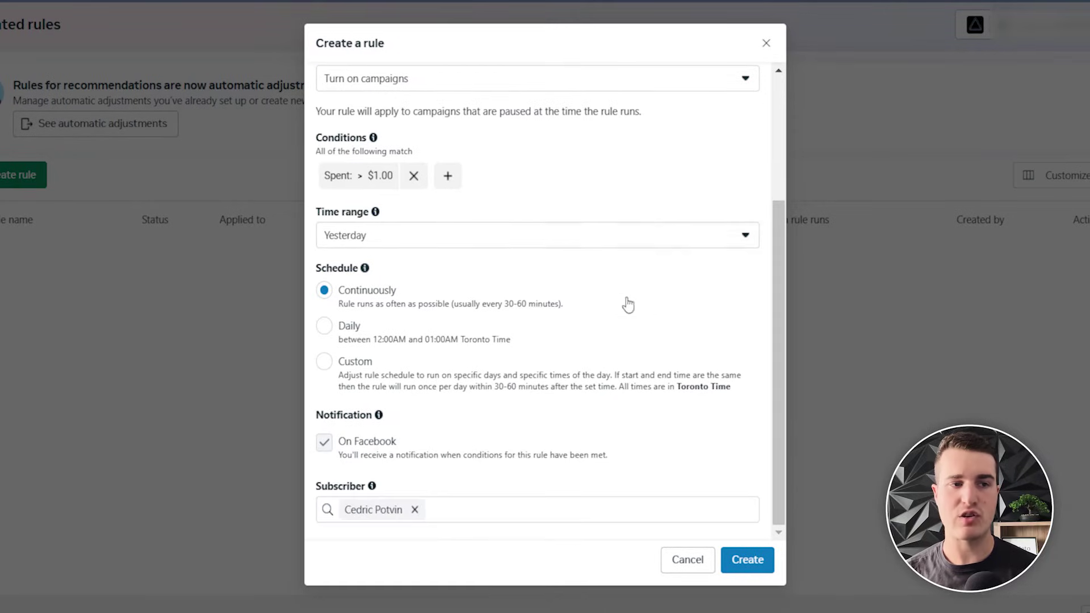
pyautogui.click(334, 382)
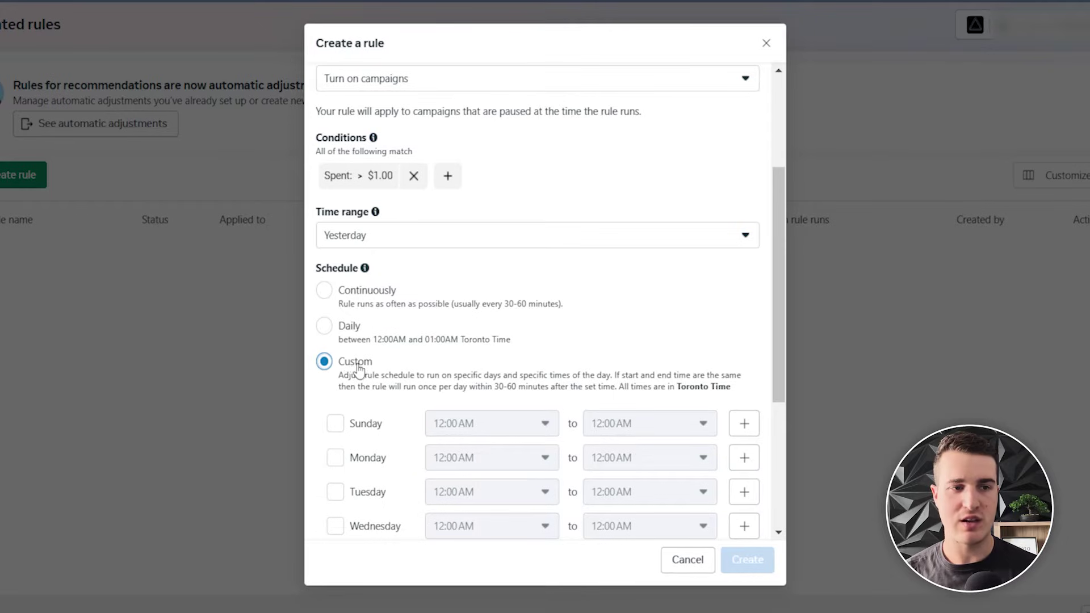
pyautogui.scroll(-3, 358, 352)
pyautogui.click(335, 272)
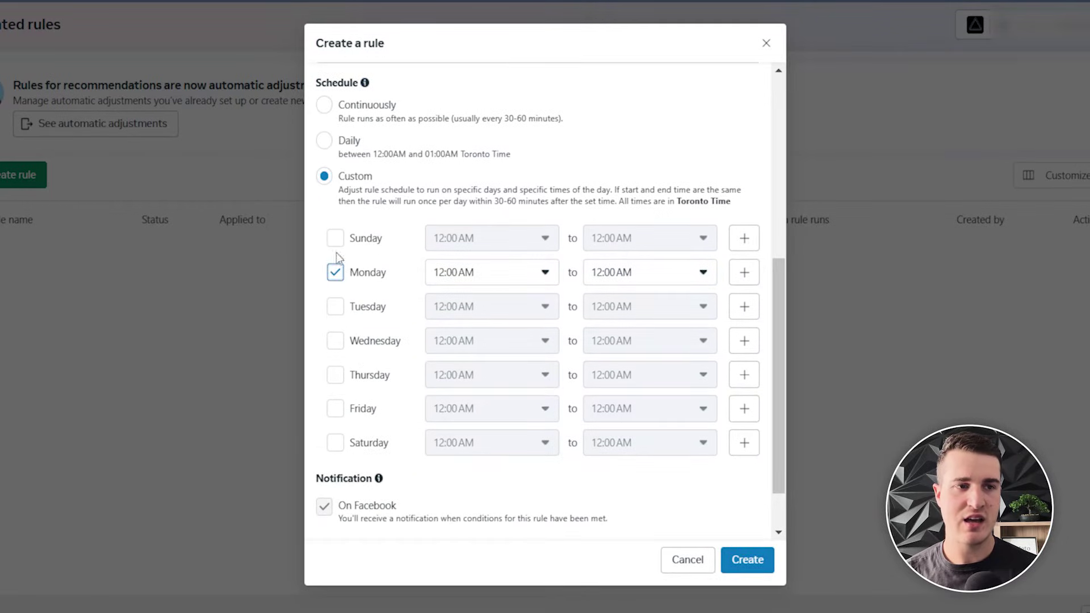
pyautogui.click(334, 243)
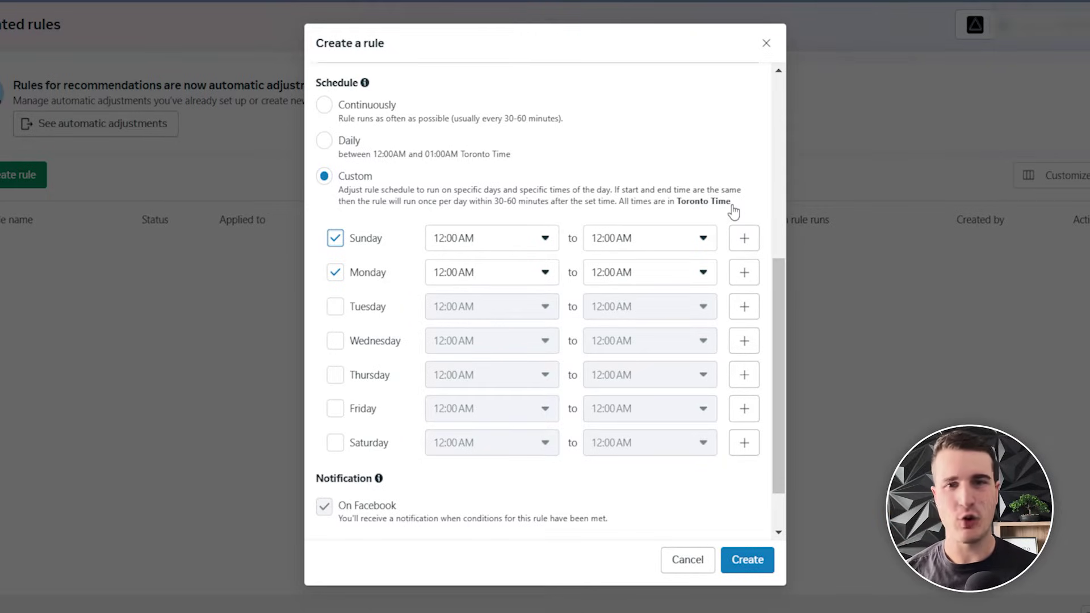
pyautogui.click(334, 309)
pyautogui.click(335, 341)
pyautogui.click(331, 377)
pyautogui.click(333, 410)
pyautogui.click(333, 444)
# Step: Set the start and end time of every scheduled day to 7:00 AM
pyautogui.click(533, 235)
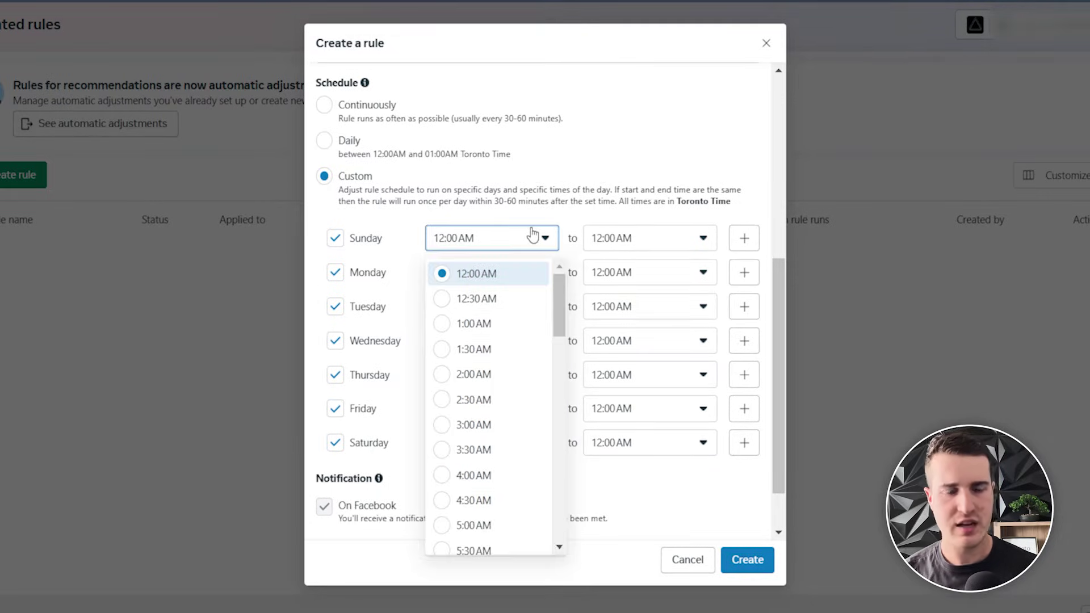
pyautogui.scroll(-2, 521, 246)
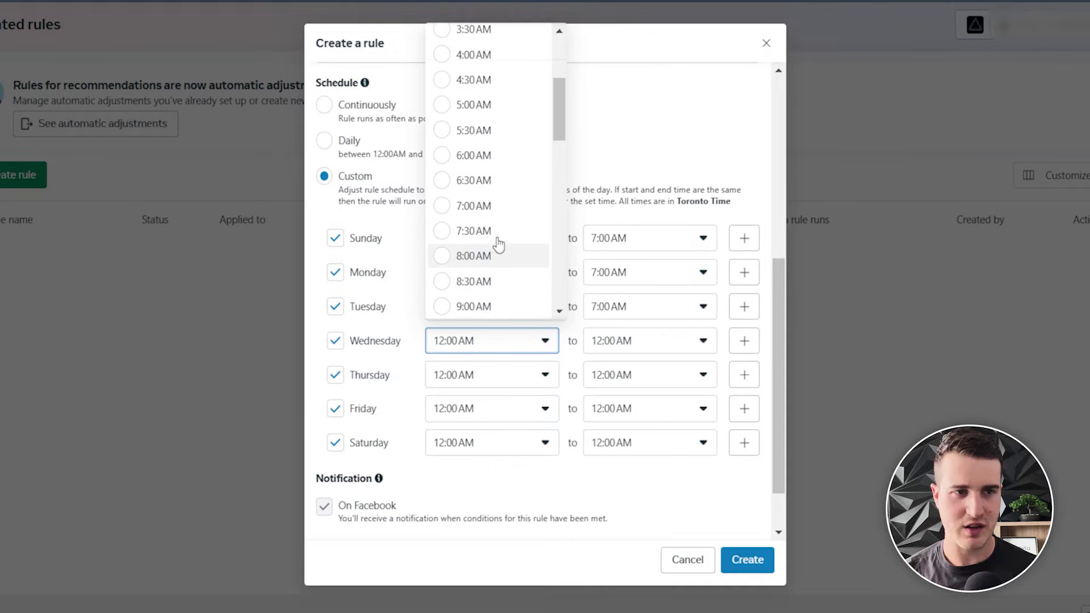
pyautogui.click(497, 205)
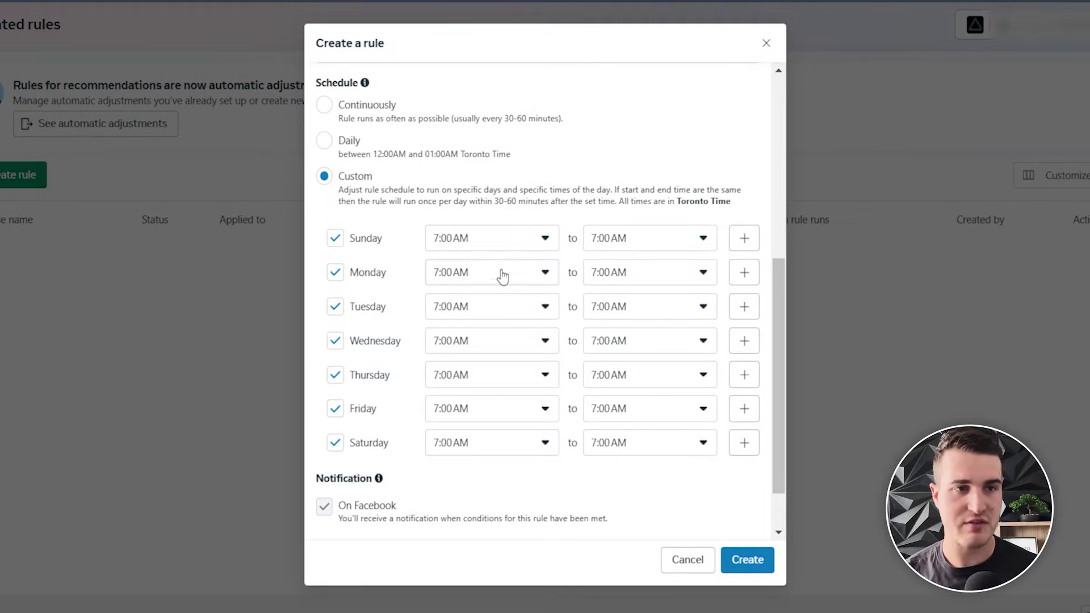
# Step: Review the settings of the Turn ON rule from name to subscriber and create the rule
pyautogui.scroll(5, 523, 462)
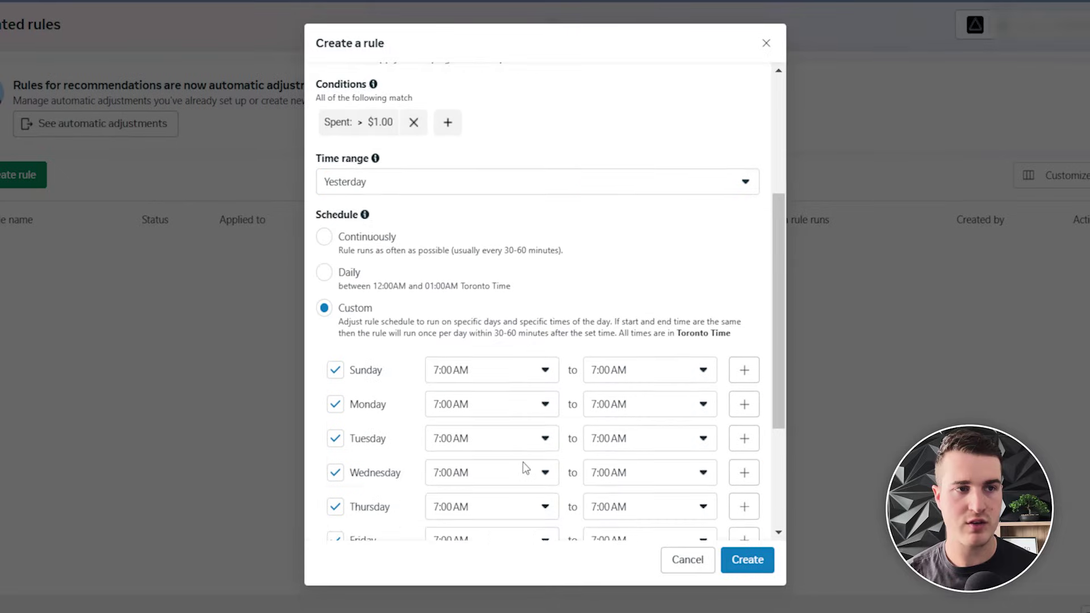
pyautogui.scroll(2, 449, 283)
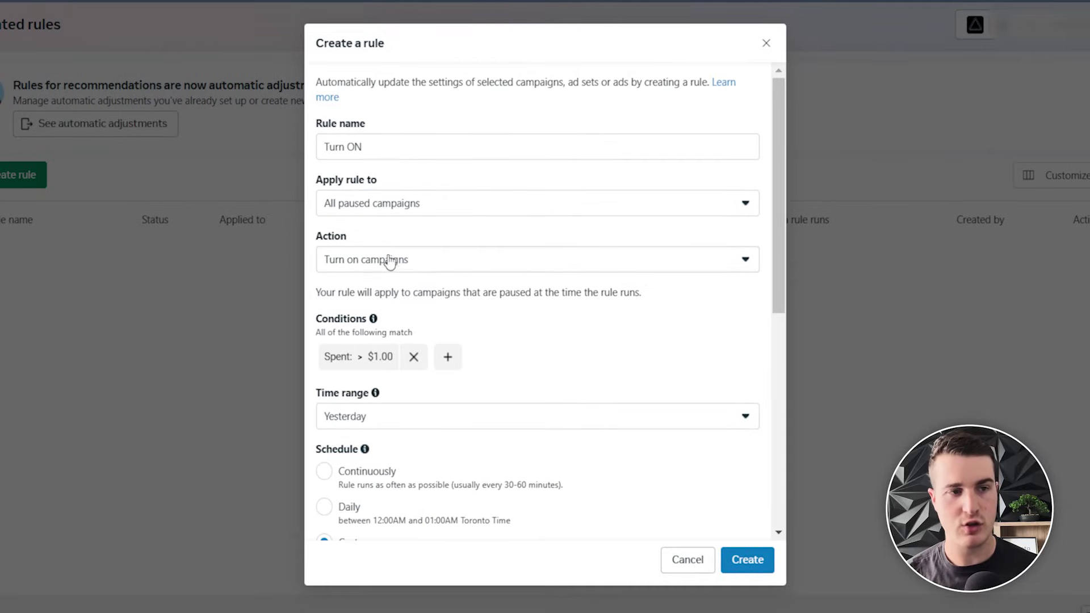
pyautogui.scroll(-2, 394, 278)
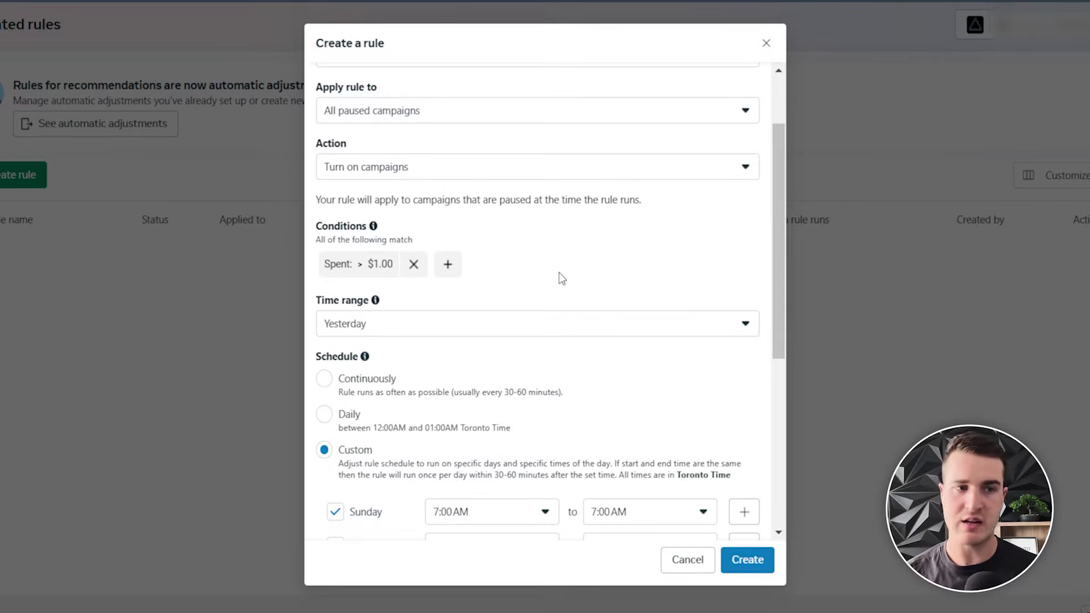
pyautogui.moveTo(375, 300)
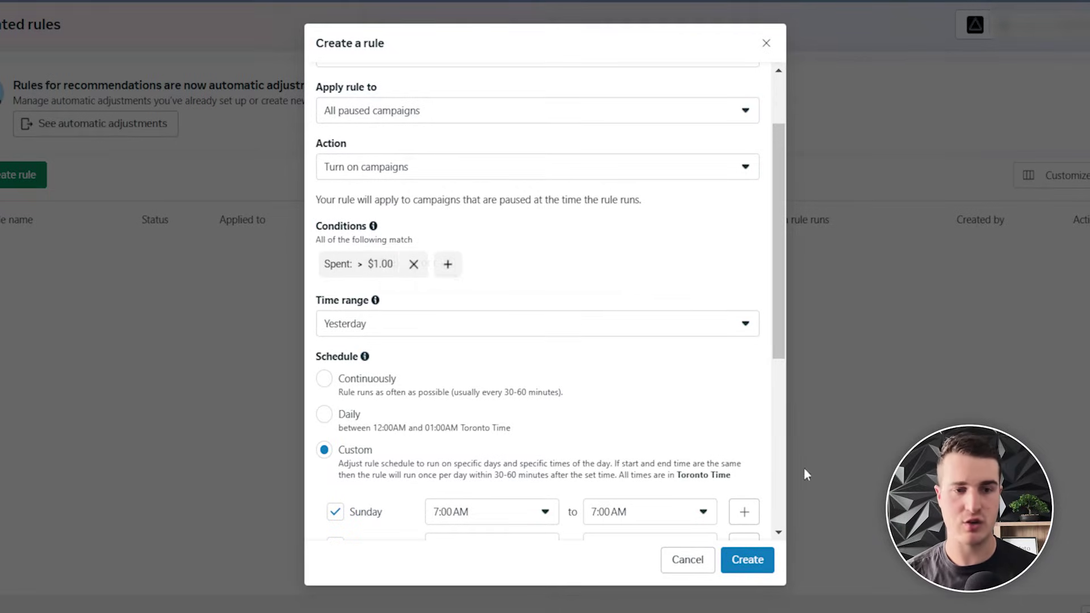
pyautogui.scroll(-2, 628, 372)
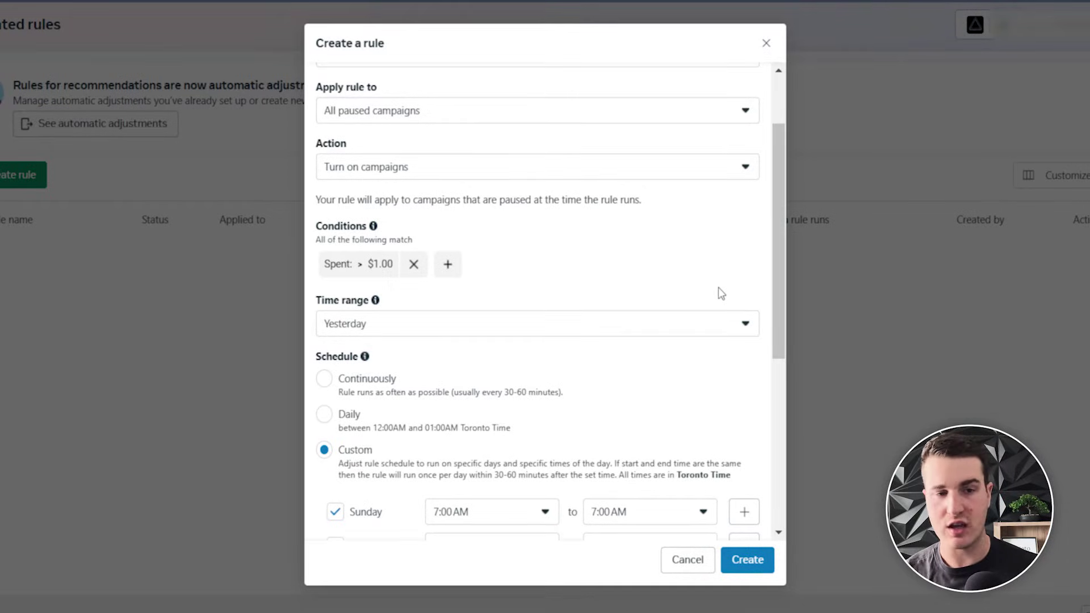
pyautogui.scroll(-2, 716, 292)
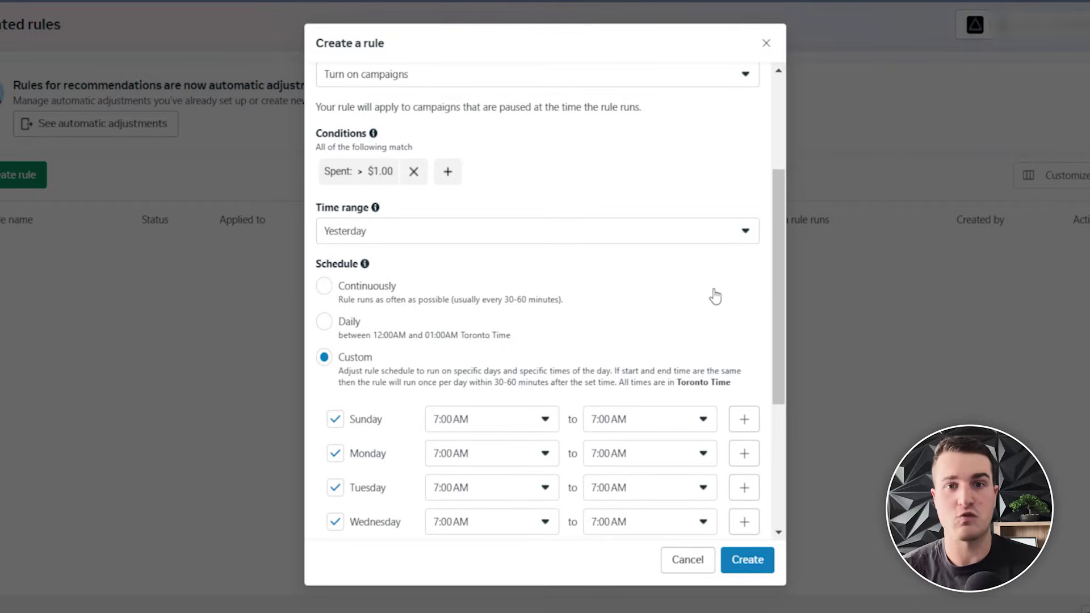
pyautogui.scroll(-5, 716, 295)
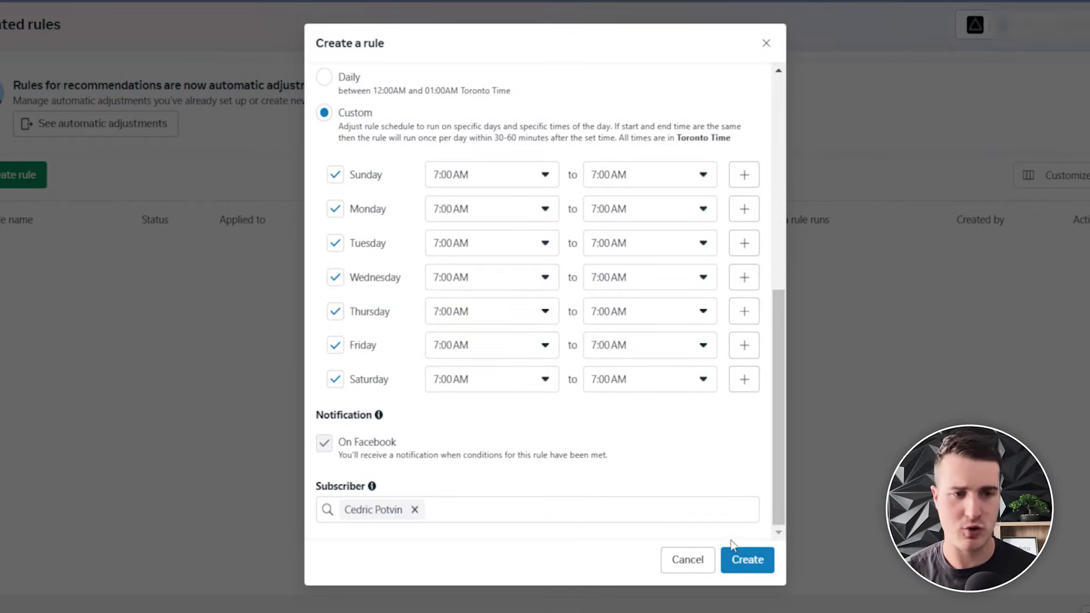
pyautogui.click(764, 558)
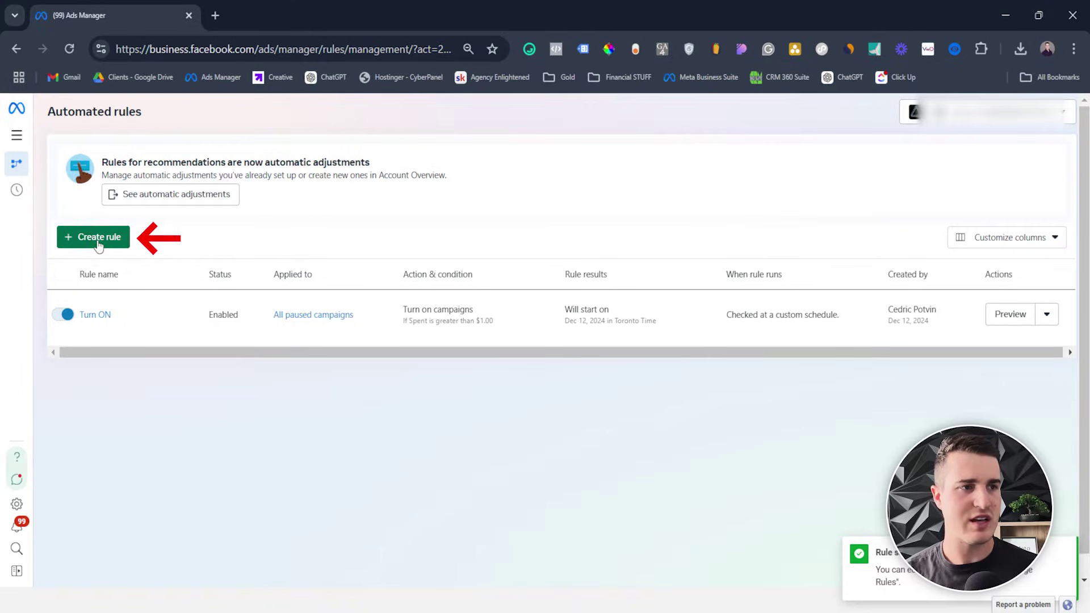
# Step: Start a second rule named "Turn OFF" that applies to all active campaigns, keeping the action Turn off campaigns
pyautogui.click(96, 237)
pyautogui.click(429, 213)
pyautogui.write('Turn ')
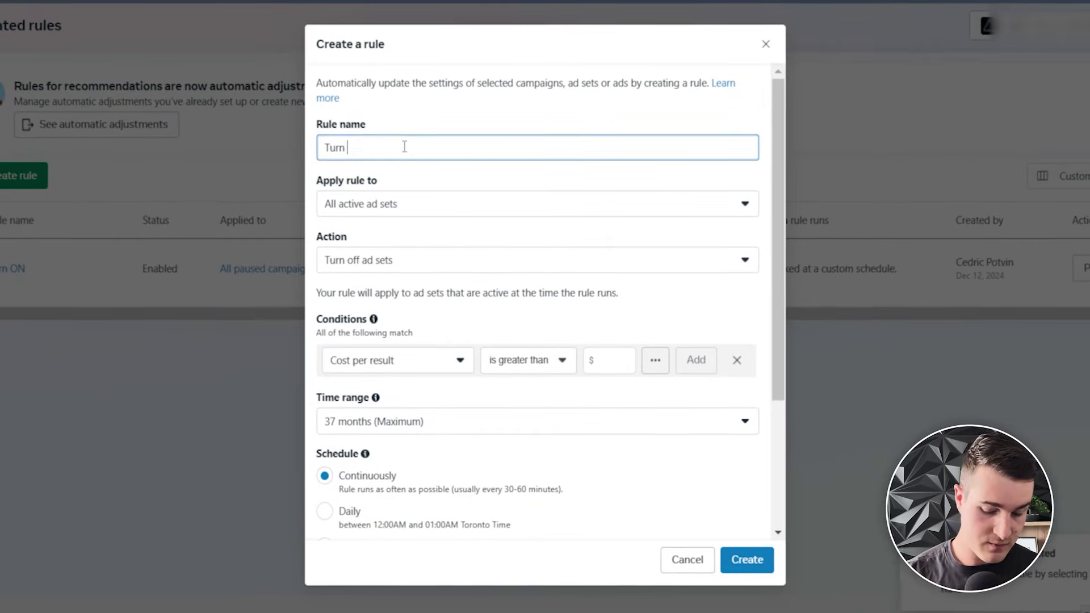
pyautogui.write('OFF')
pyautogui.click(441, 213)
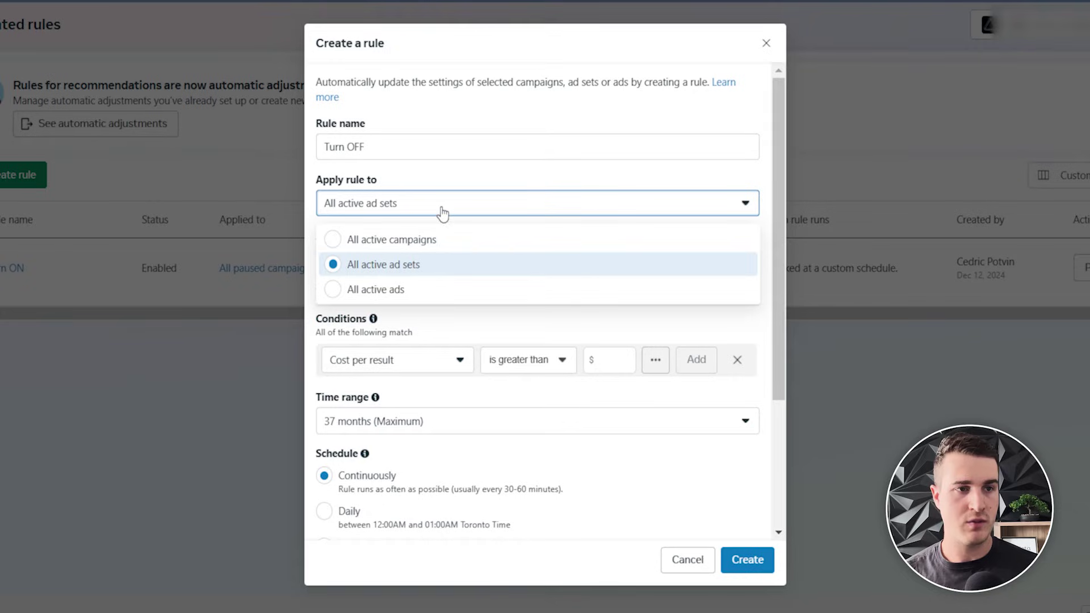
pyautogui.click(447, 243)
pyautogui.click(404, 263)
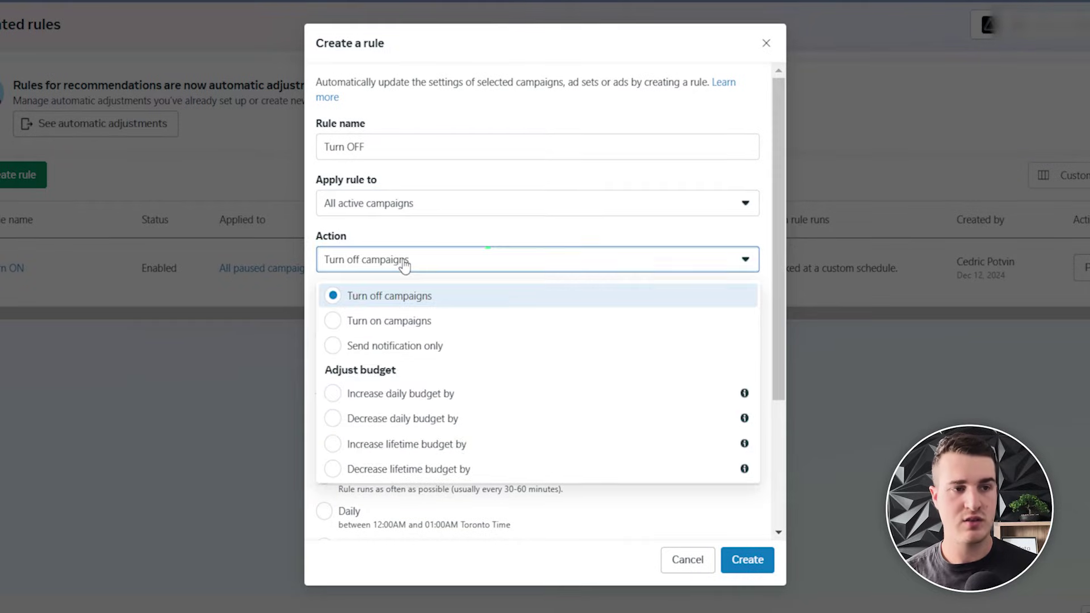
pyautogui.click(404, 263)
# Step: Set the Turn OFF rule's time range to Today and add the condition Spent is greater than $1.00
pyautogui.scroll(-2, 431, 270)
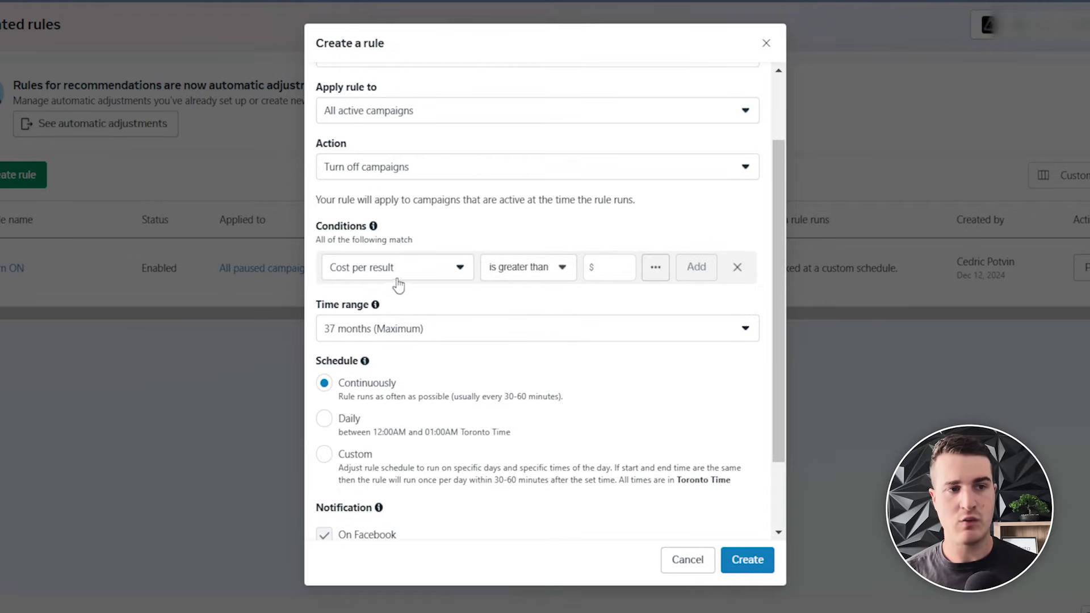
pyautogui.moveTo(373, 225)
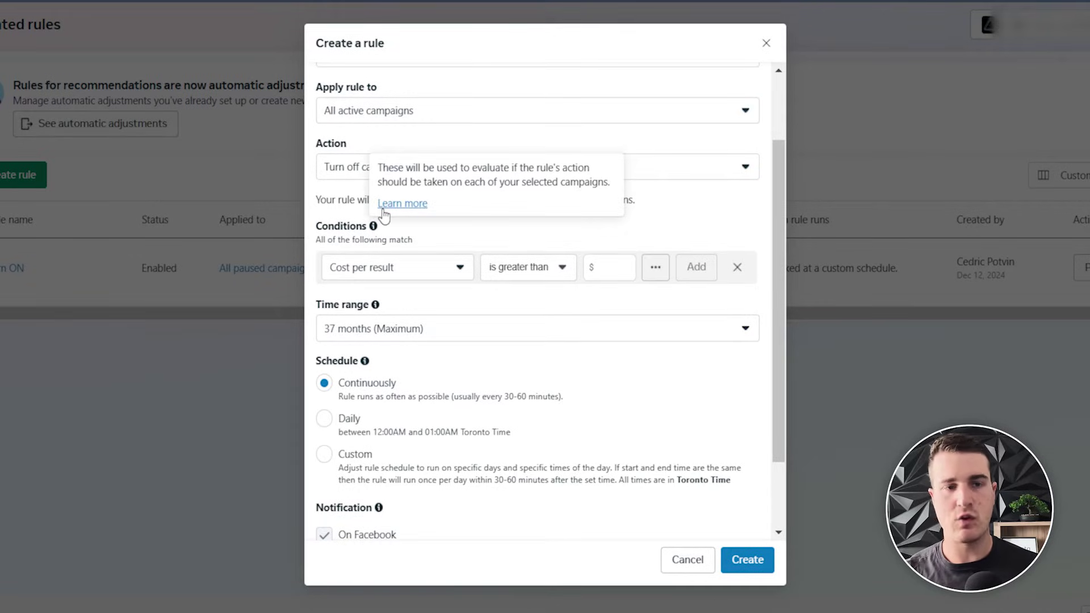
pyautogui.click(423, 333)
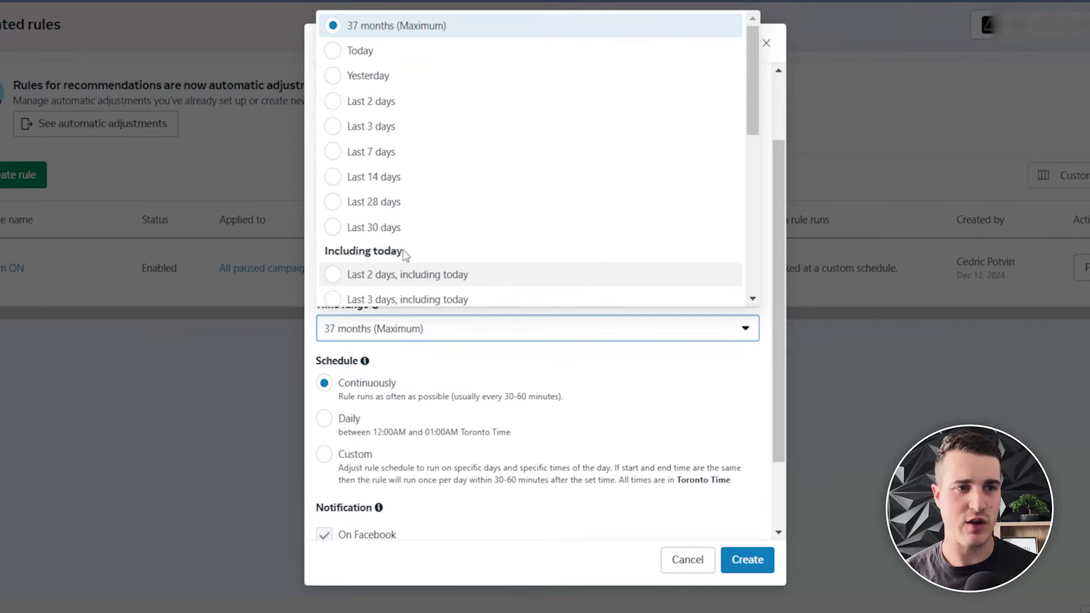
pyautogui.click(369, 50)
pyautogui.click(430, 275)
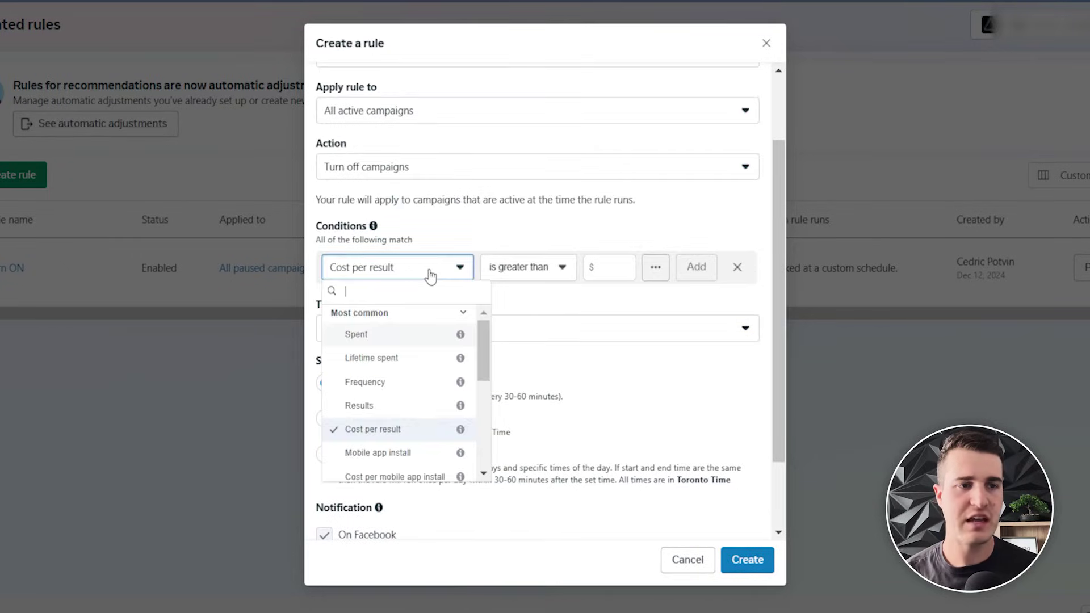
pyautogui.click(429, 335)
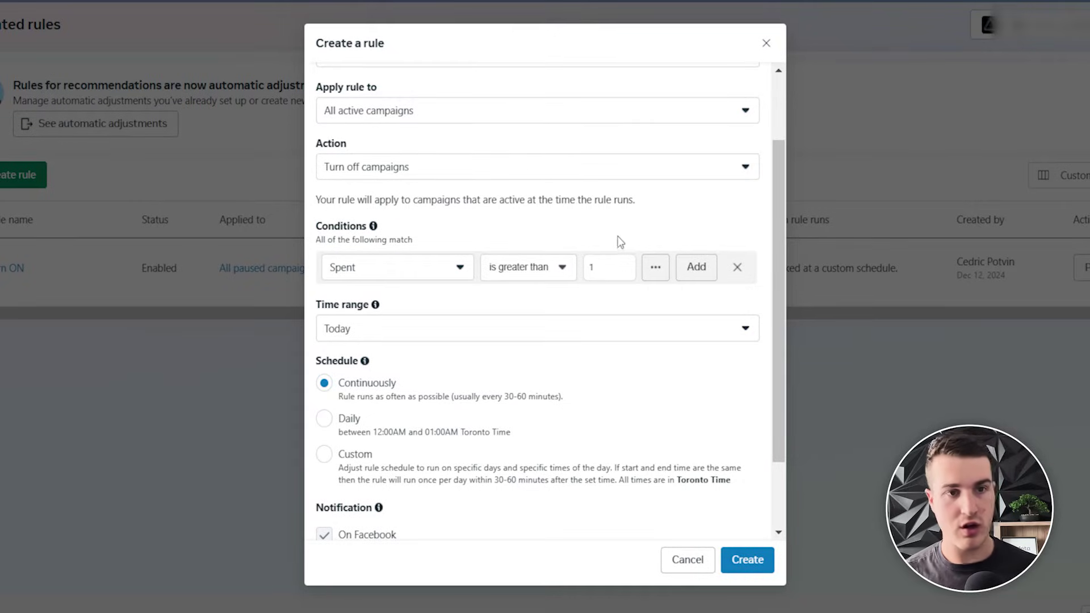
pyautogui.click(716, 270)
pyautogui.scroll(-2, 463, 326)
pyautogui.scroll(3, 463, 328)
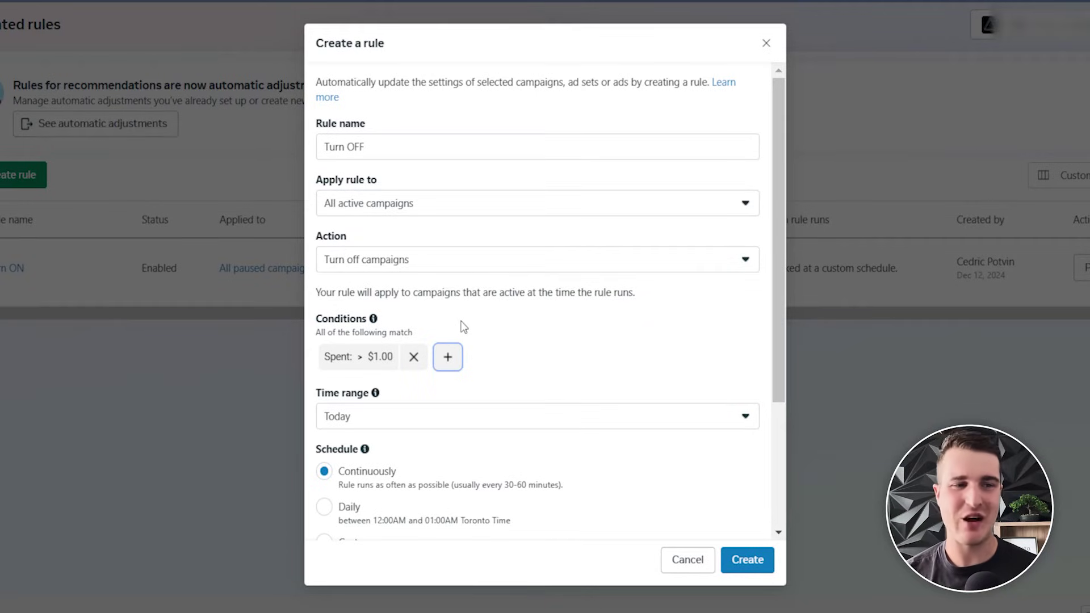
pyautogui.scroll(-3, 412, 291)
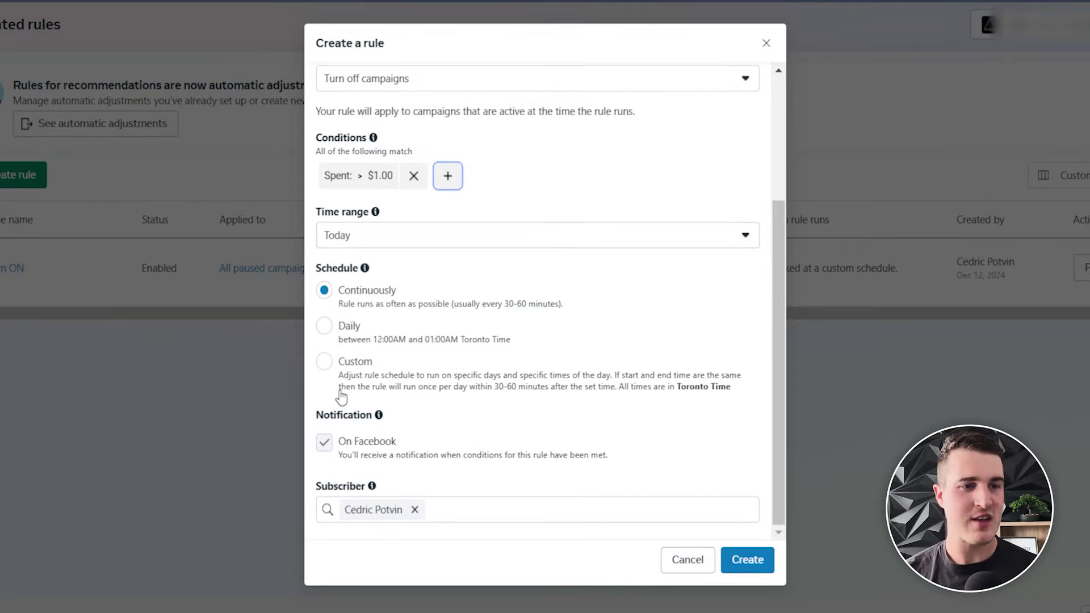
# Step: Switch the Turn OFF rule to a custom schedule and enable all seven days from Sunday to Saturday
pyautogui.click(345, 369)
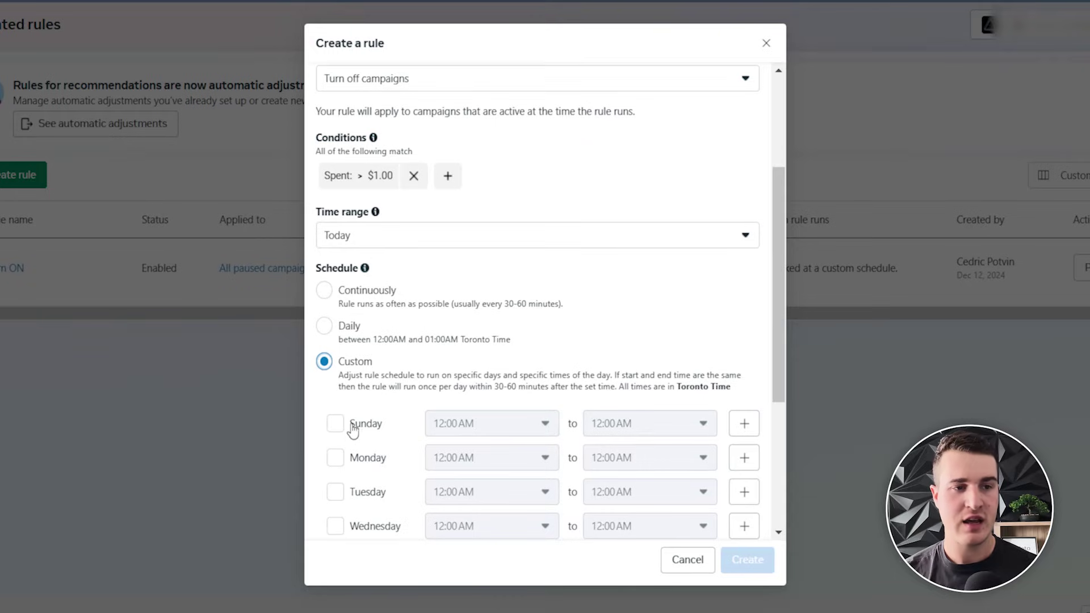
pyautogui.click(353, 425)
pyautogui.scroll(-3, 353, 425)
pyautogui.click(336, 272)
pyautogui.click(336, 306)
pyautogui.click(336, 341)
pyautogui.click(335, 375)
pyautogui.click(336, 409)
pyautogui.click(336, 444)
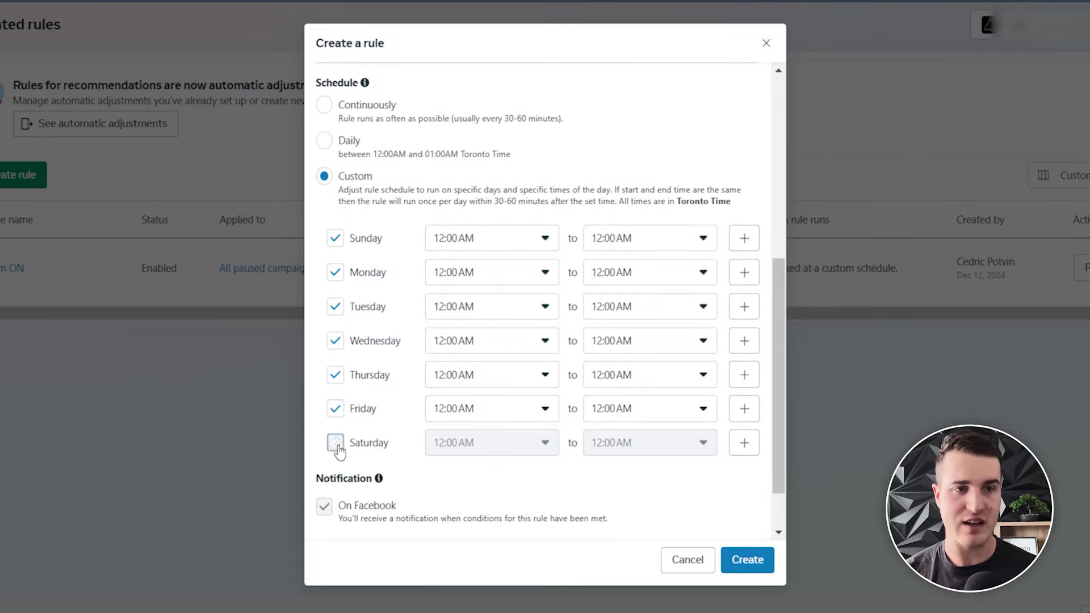
# Step: Set the start and end time of every scheduled day to 7:00 PM and create the Turn OFF rule
pyautogui.click(500, 238)
pyautogui.scroll(-5, 499, 426)
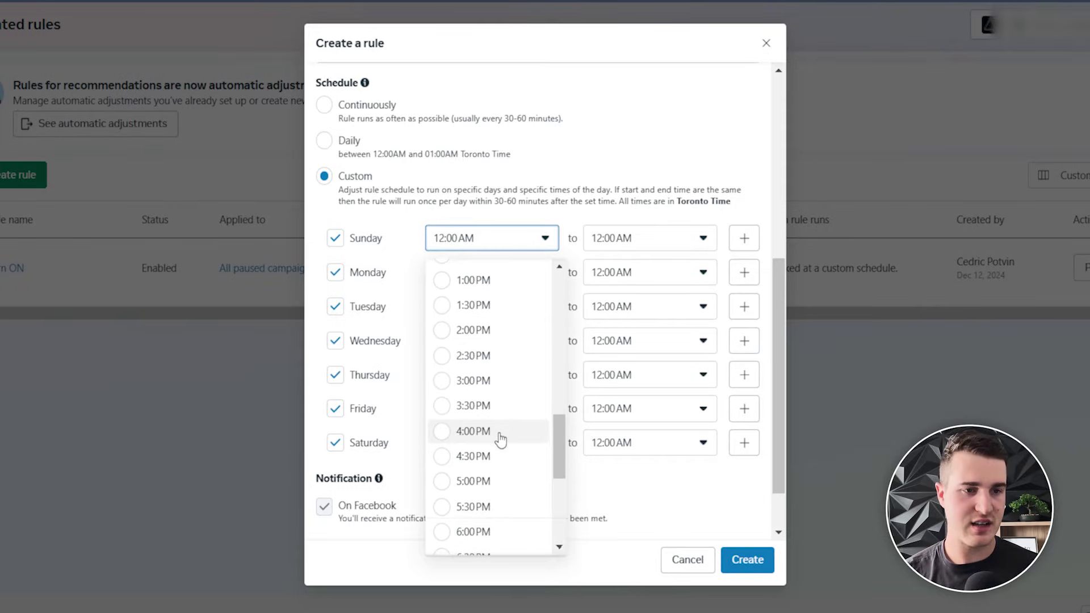
pyautogui.scroll(-2, 496, 499)
pyautogui.click(493, 491)
pyautogui.click(479, 273)
pyautogui.scroll(-10, 476, 398)
pyautogui.scroll(-2, 488, 494)
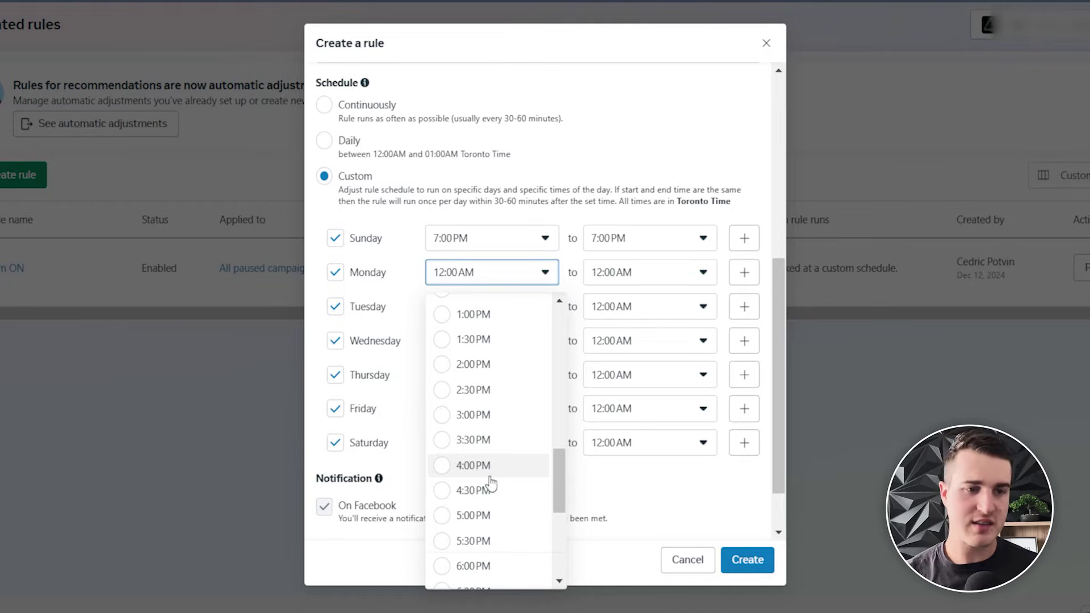
pyautogui.scroll(-6, 490, 482)
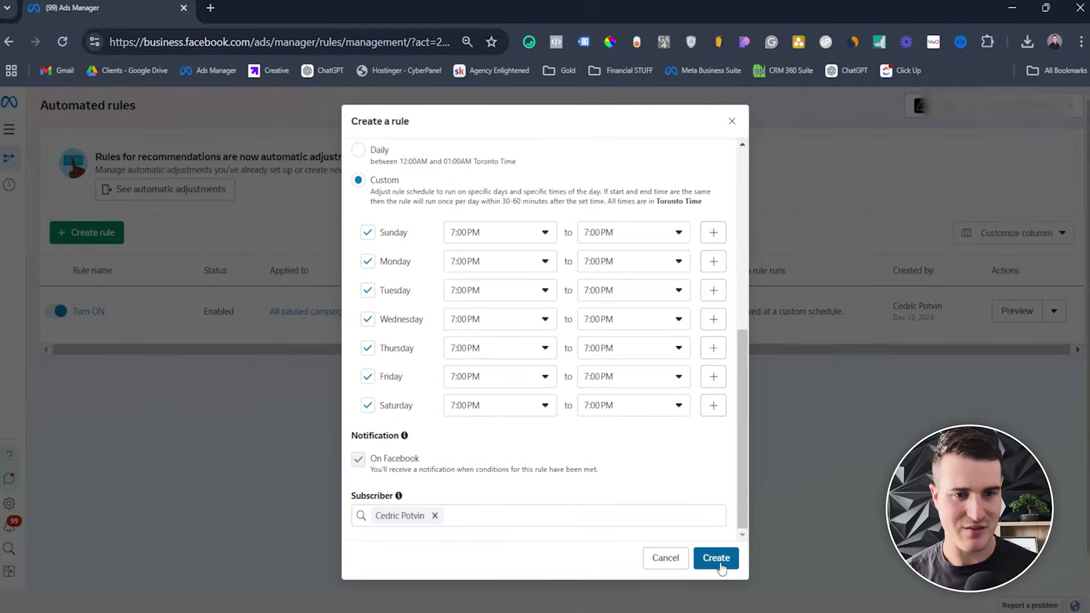
pyautogui.click(716, 558)
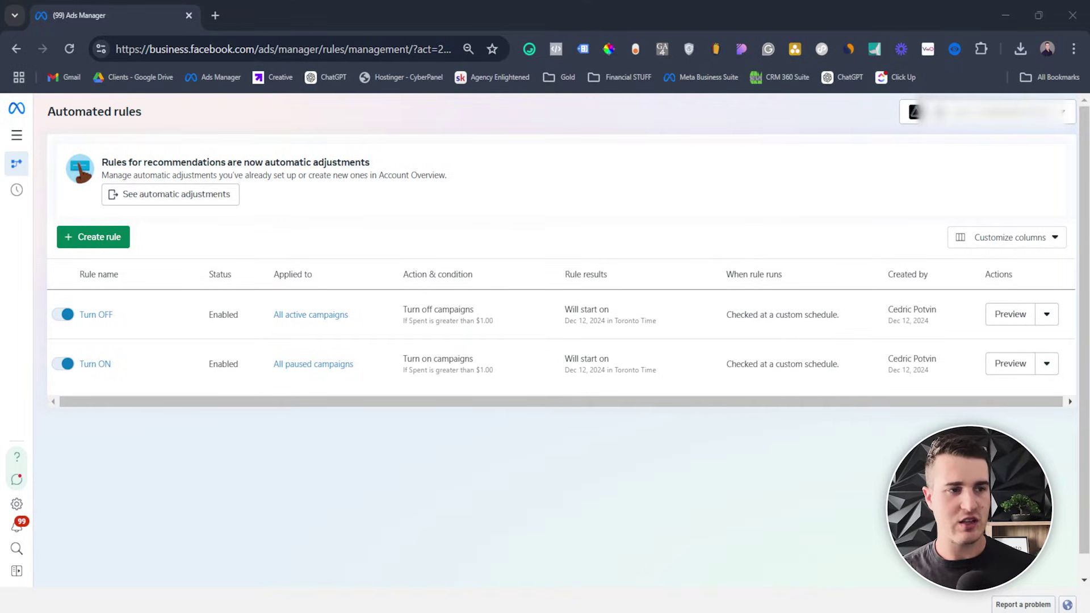
# Step: Open the Turn ON rule for editing and remove Saturday and Sunday from its custom schedule
pyautogui.click(97, 367)
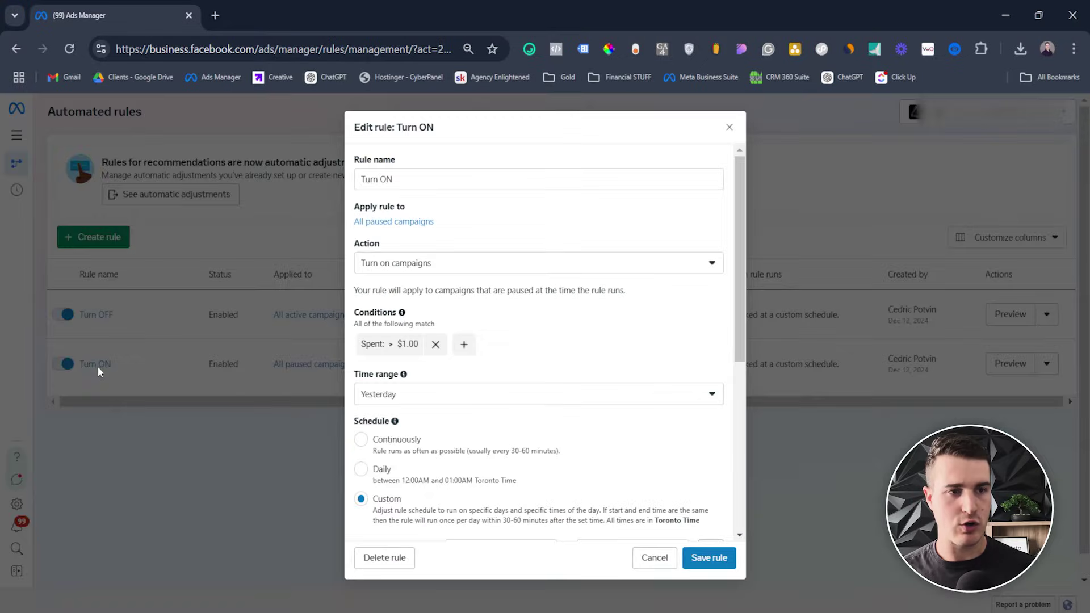
pyautogui.scroll(-4, 560, 376)
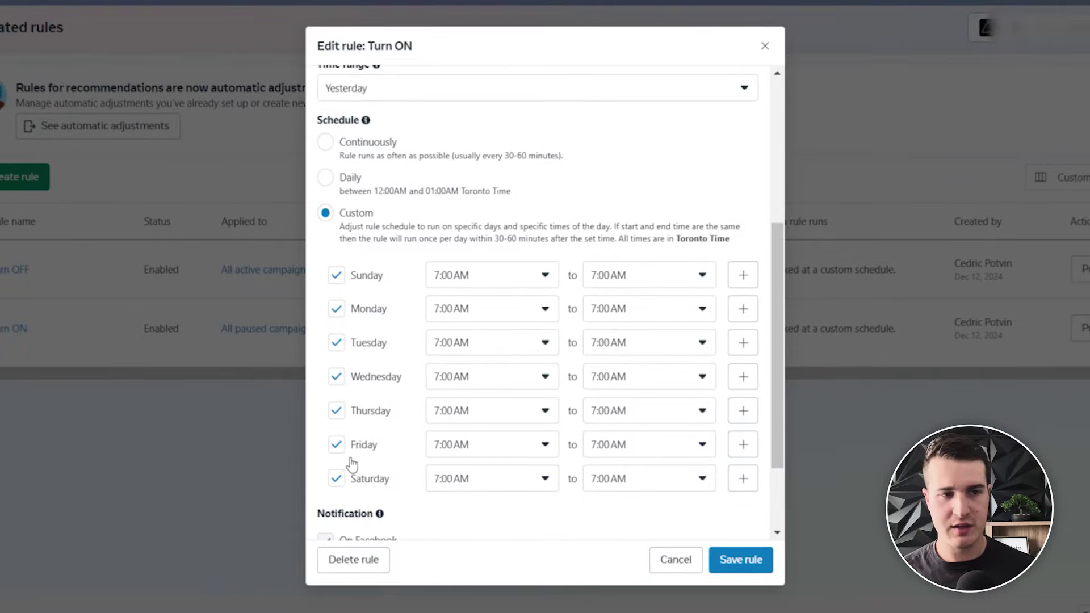
pyautogui.click(335, 479)
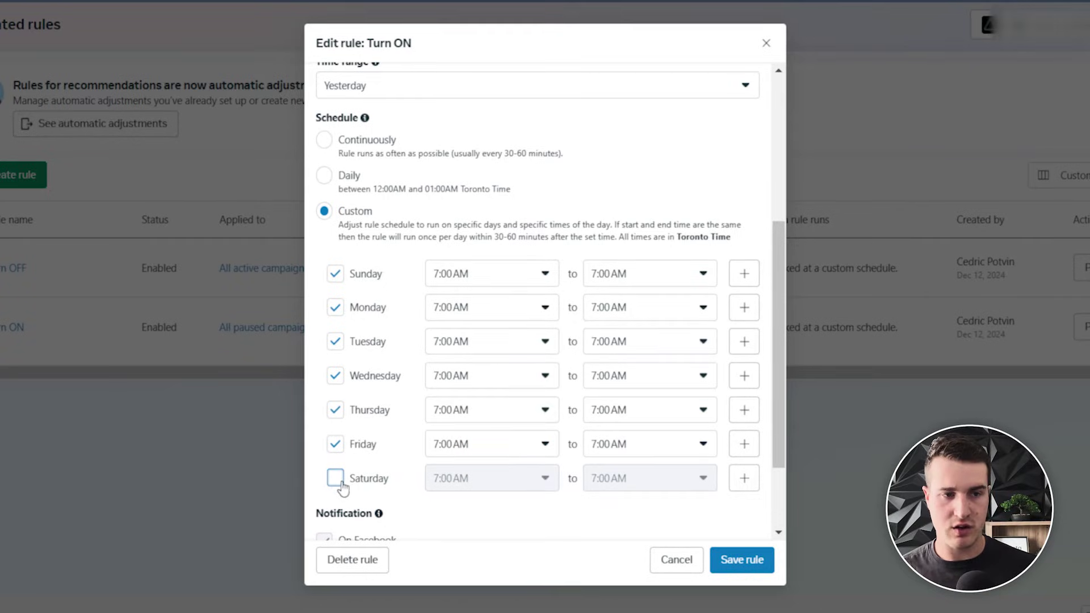
pyautogui.click(335, 275)
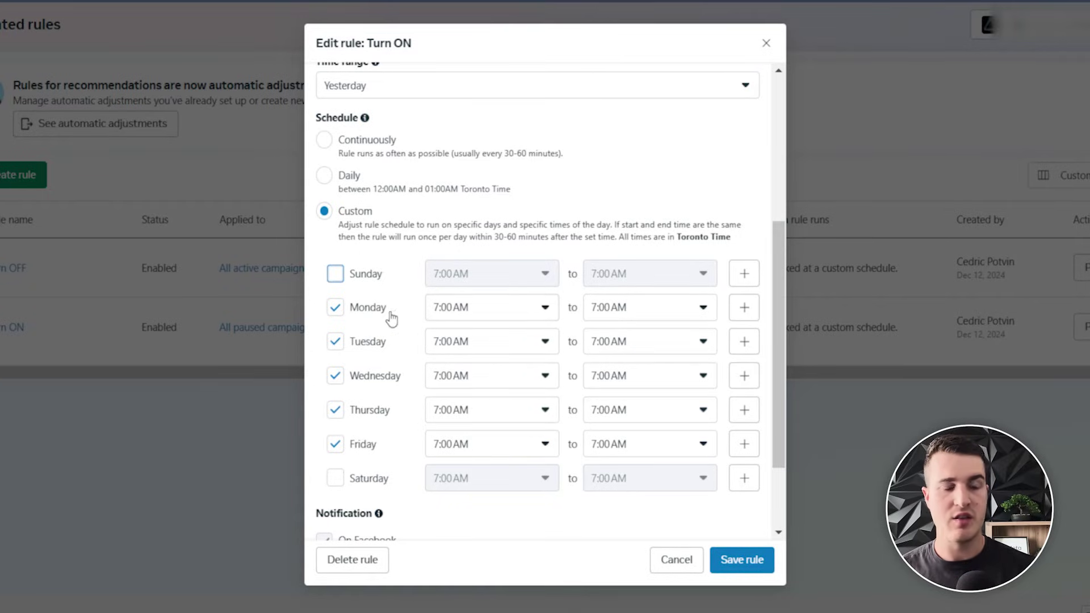
# Step: Review the Turn ON rule's condition and time range, remove Monday from its schedule and save the rule
pyautogui.scroll(3, 394, 318)
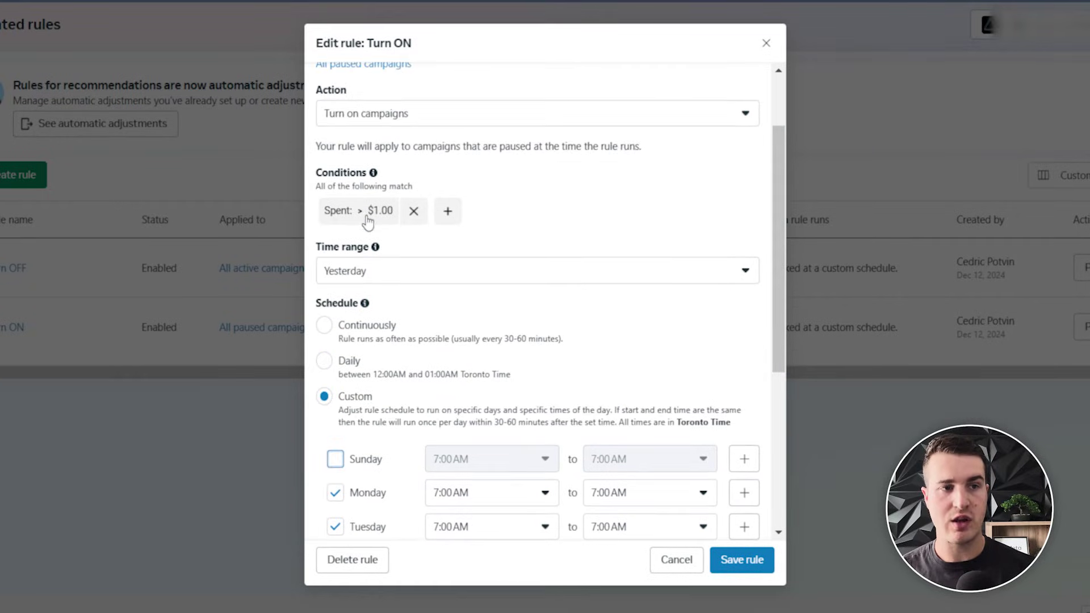
pyautogui.scroll(-3, 408, 273)
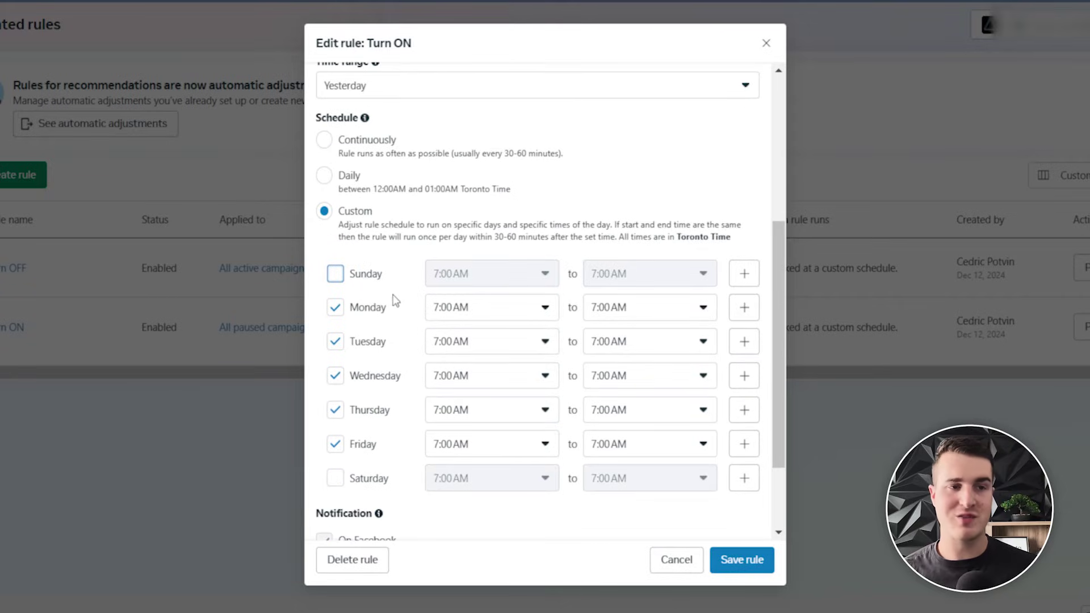
pyautogui.scroll(2, 396, 293)
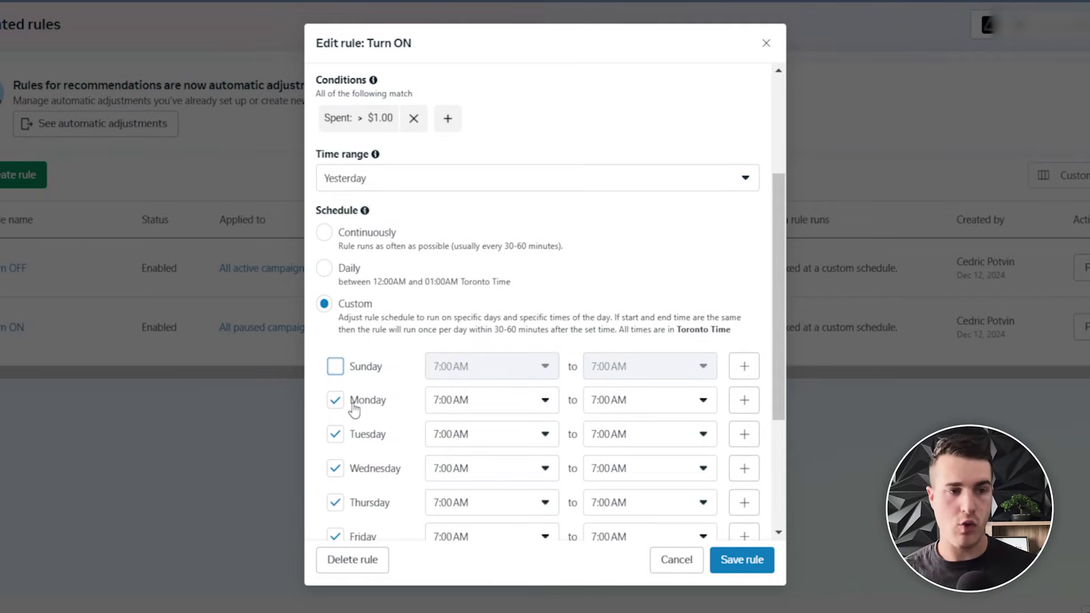
pyautogui.scroll(2, 341, 382)
pyautogui.scroll(-1, 339, 417)
pyautogui.scroll(-1, 339, 416)
pyautogui.scroll(-1, 363, 437)
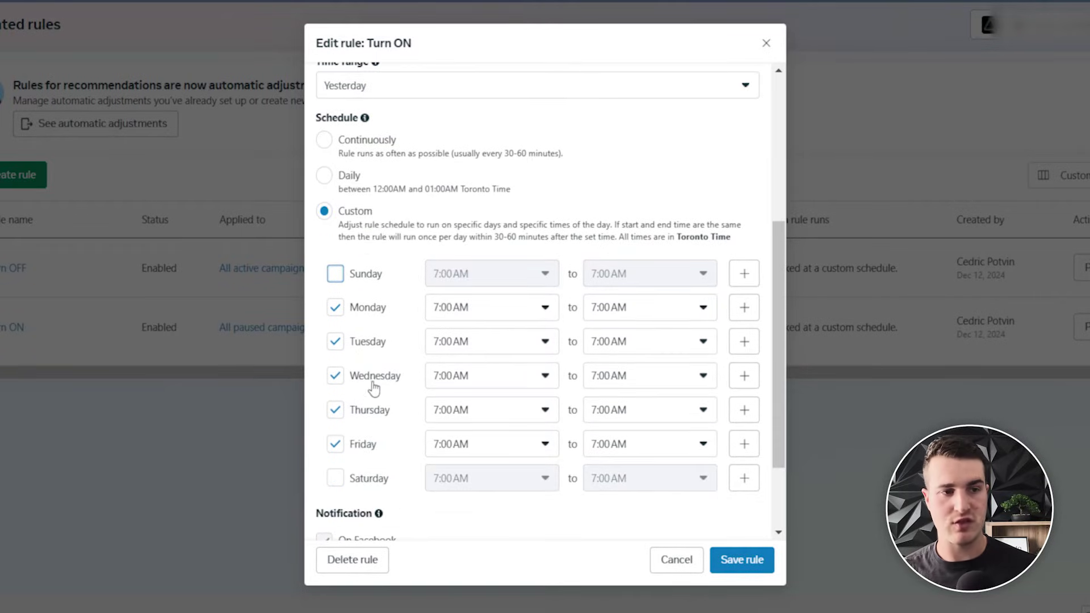
pyautogui.click(336, 307)
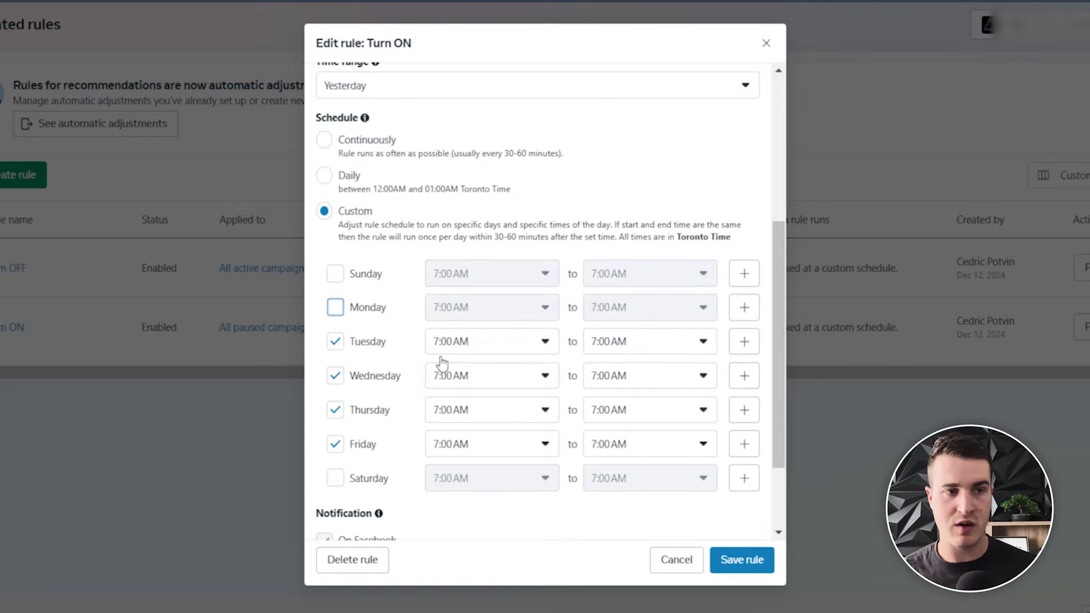
pyautogui.scroll(1, 414, 203)
pyautogui.scroll(-1, 365, 287)
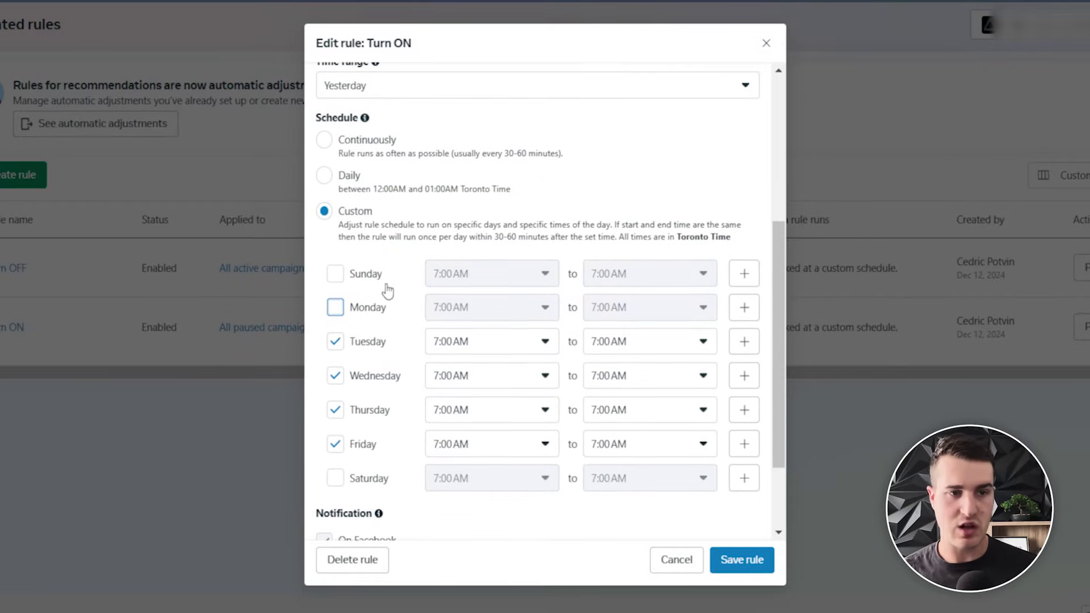
pyautogui.scroll(-1, 379, 405)
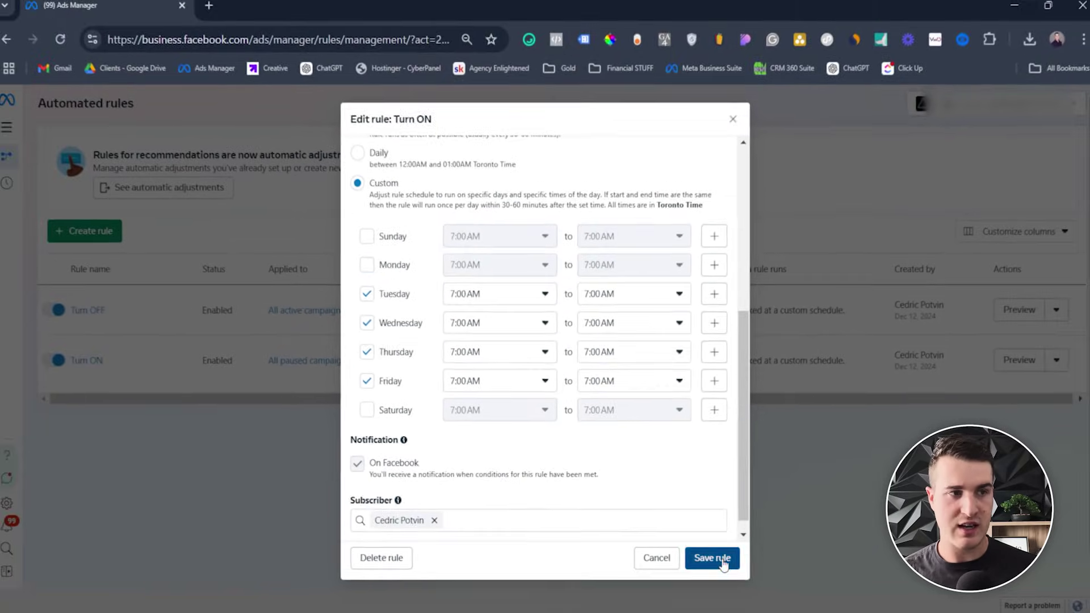
pyautogui.click(742, 560)
pyautogui.click(625, 287)
# Step: Open the Turn OFF rule for editing and remove Sunday and Saturday from its custom schedule
pyautogui.click(83, 316)
pyautogui.scroll(-5, 498, 384)
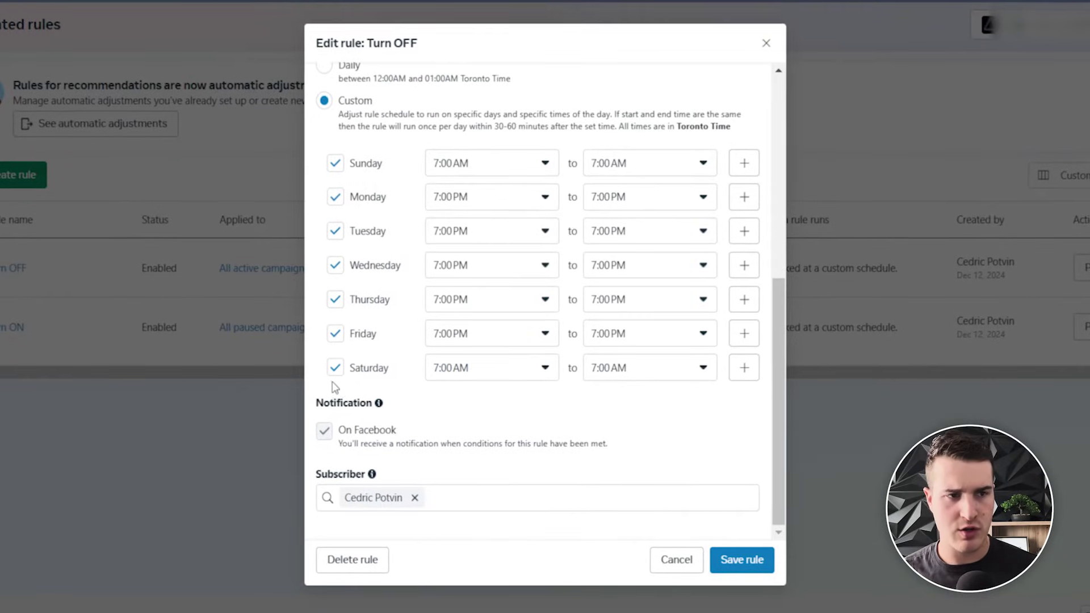
pyautogui.click(336, 167)
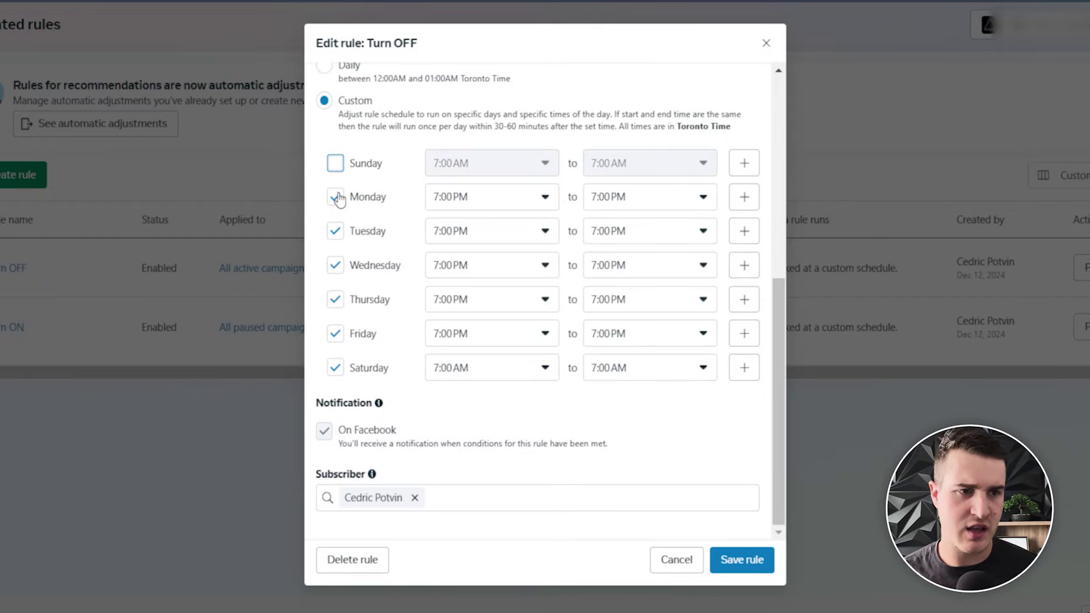
pyautogui.click(335, 370)
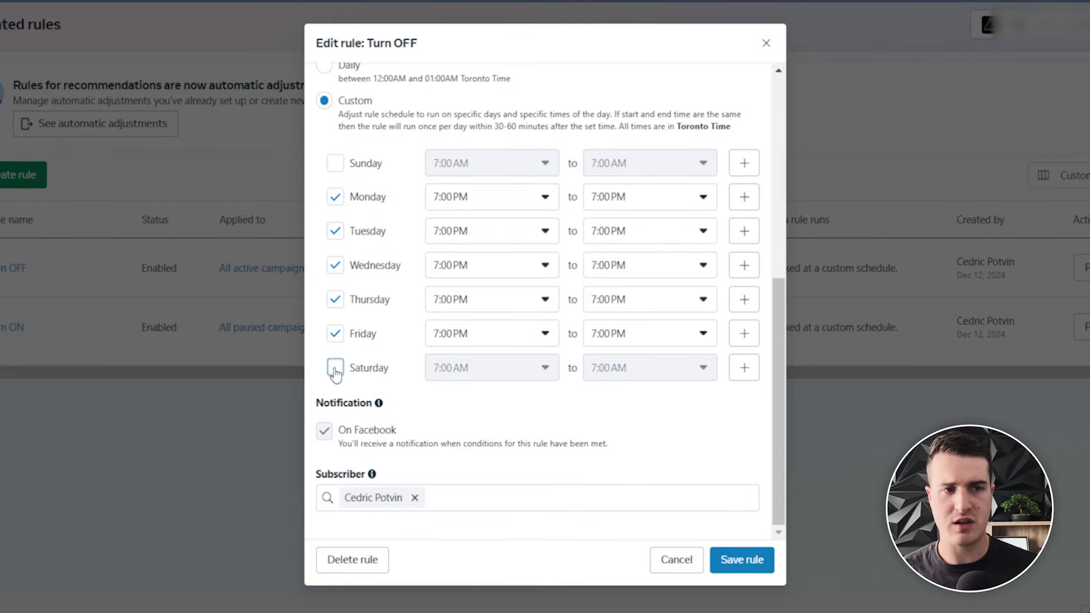
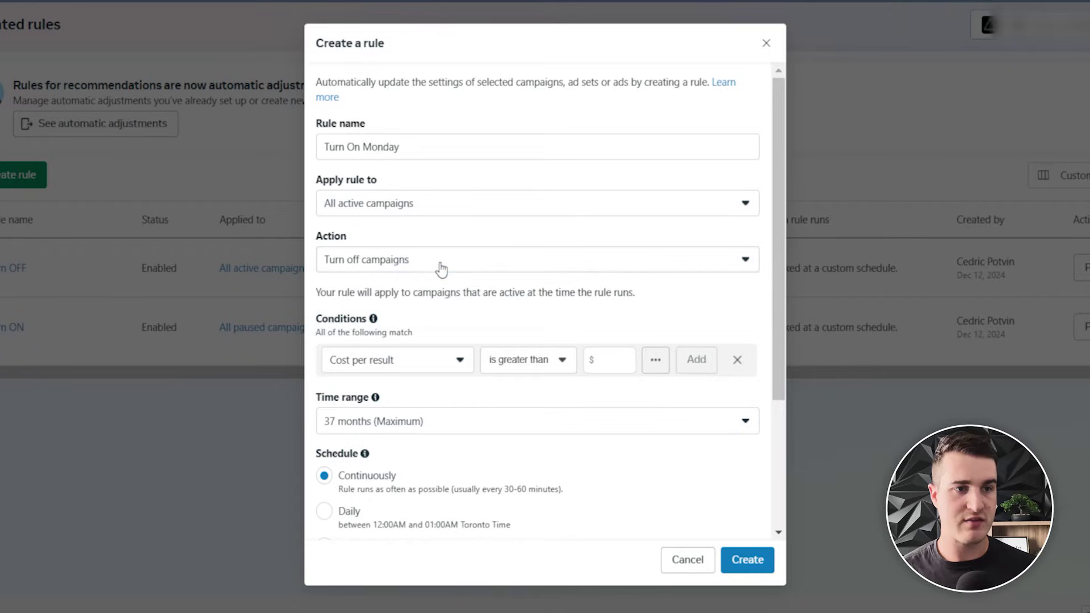
# Step: Set the Turn On Monday rule's action to Turn on campaigns and add the condition Spent is greater than $1.00
pyautogui.click(437, 263)
pyautogui.click(420, 320)
pyautogui.scroll(-3, 428, 262)
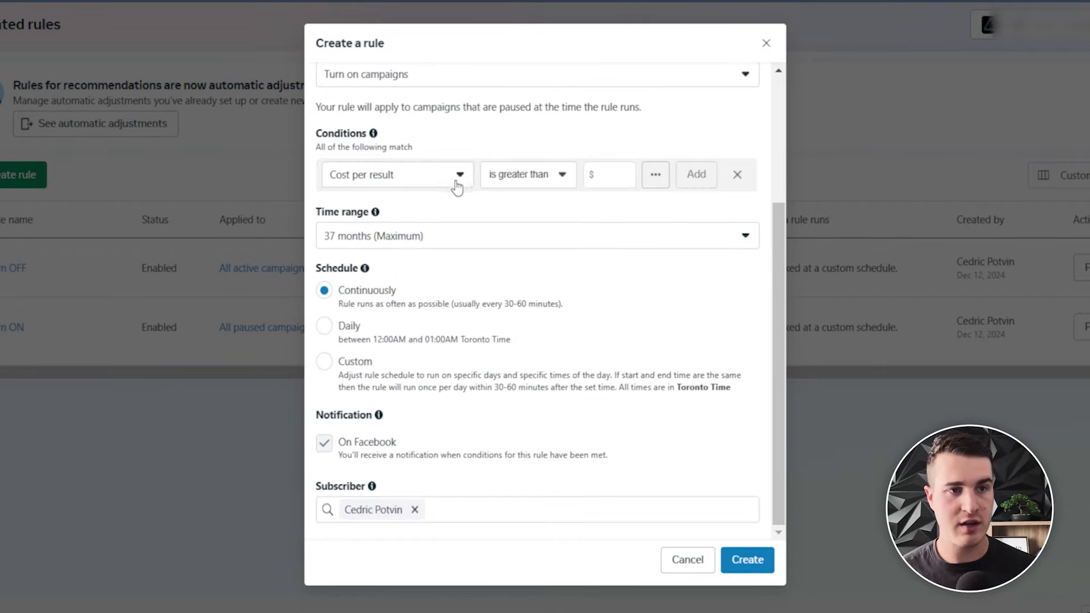
pyautogui.click(415, 182)
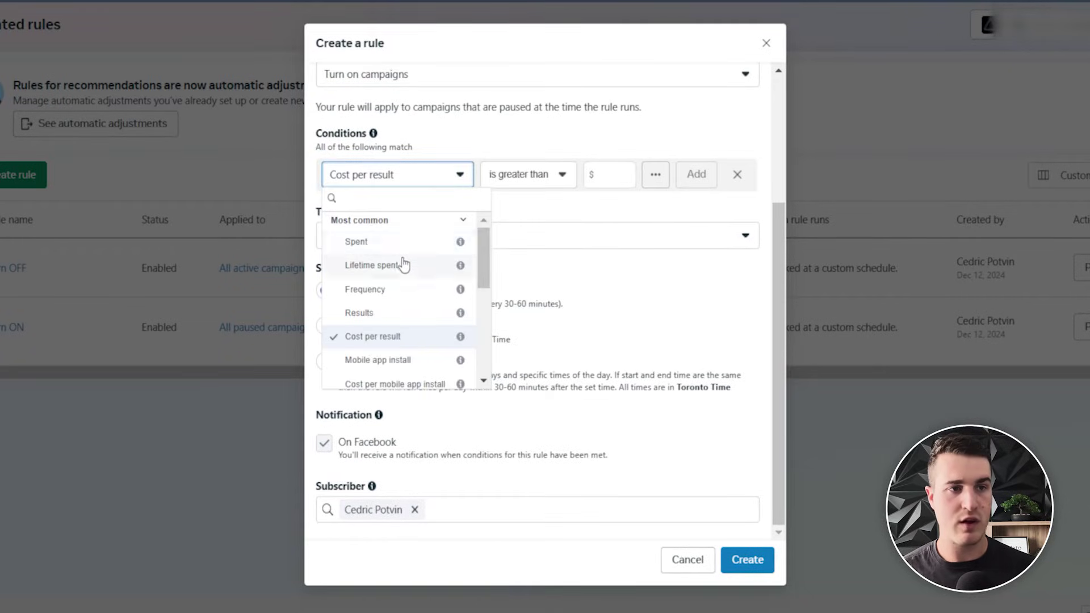
pyautogui.click(409, 241)
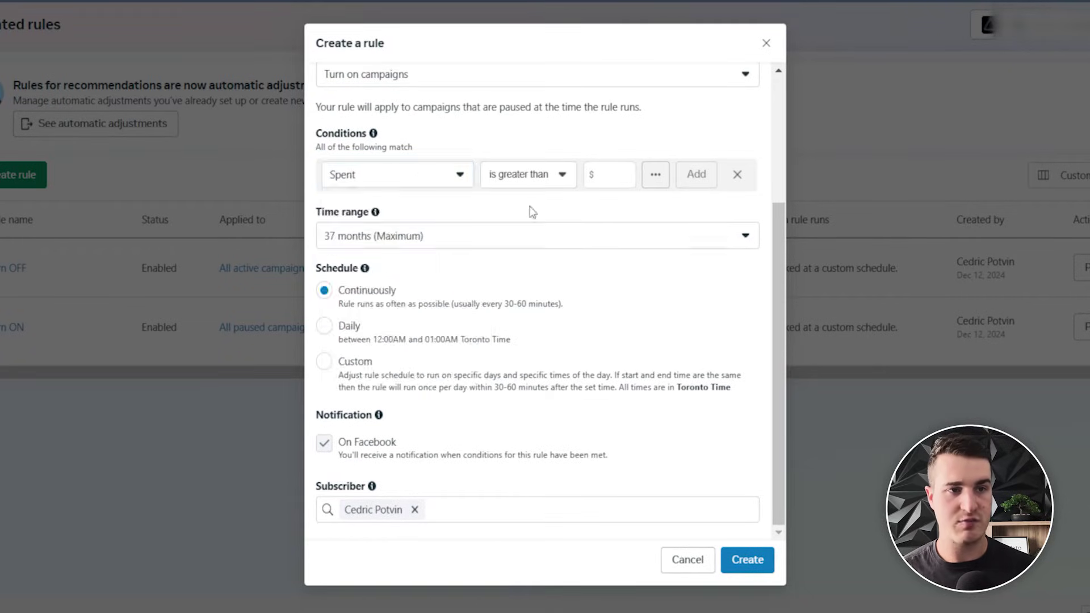
pyautogui.click(613, 177)
pyautogui.write('1')
pyautogui.press('Return')
# Step: Set the time range of the Turn On Monday rule to Last 3 days
pyautogui.click(447, 238)
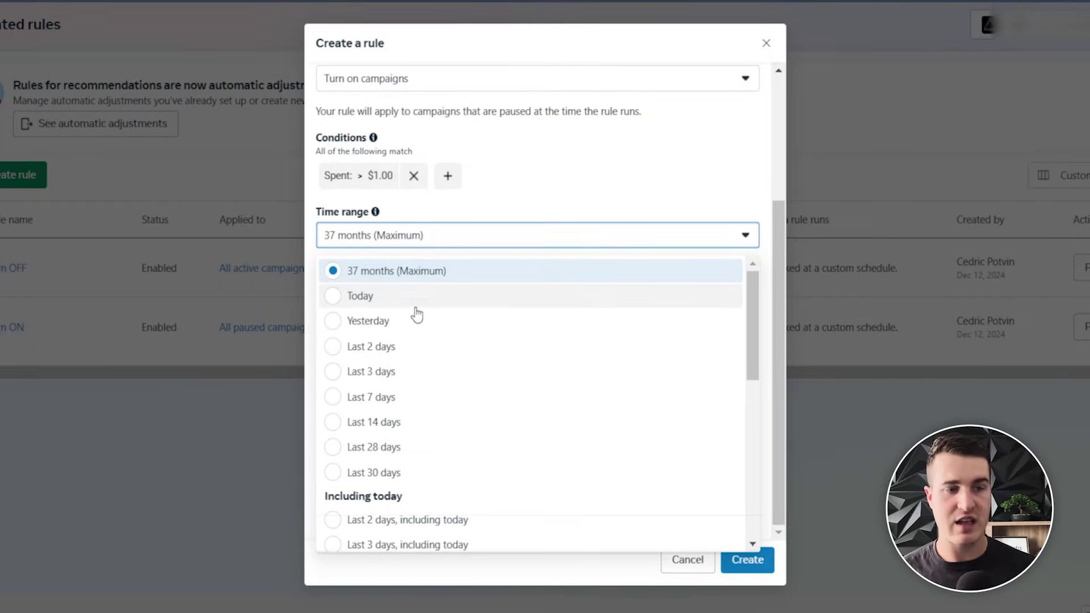
pyautogui.click(428, 372)
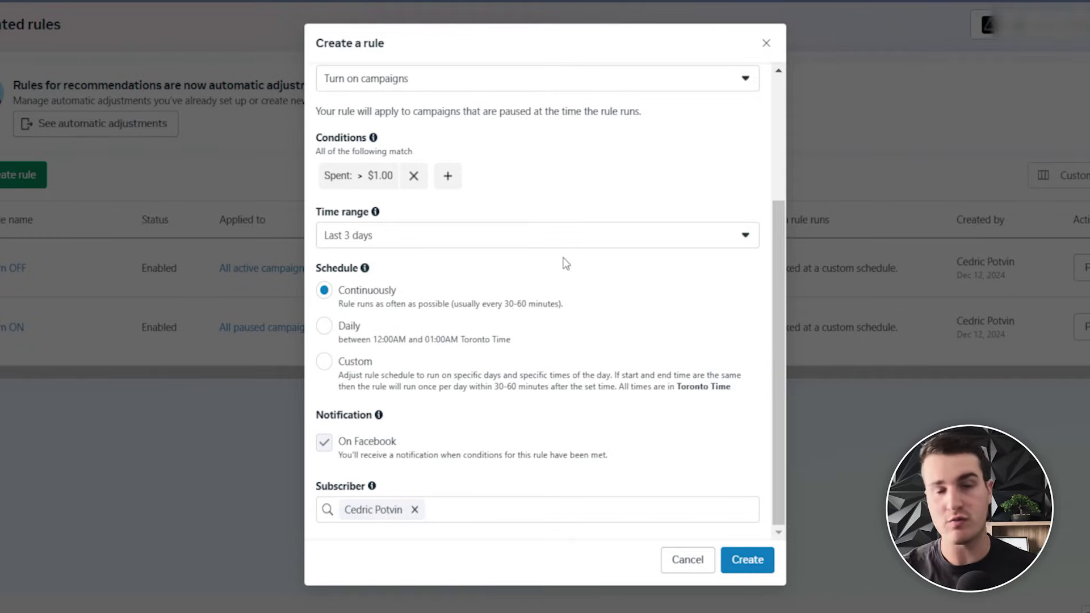
pyautogui.scroll(3, 454, 434)
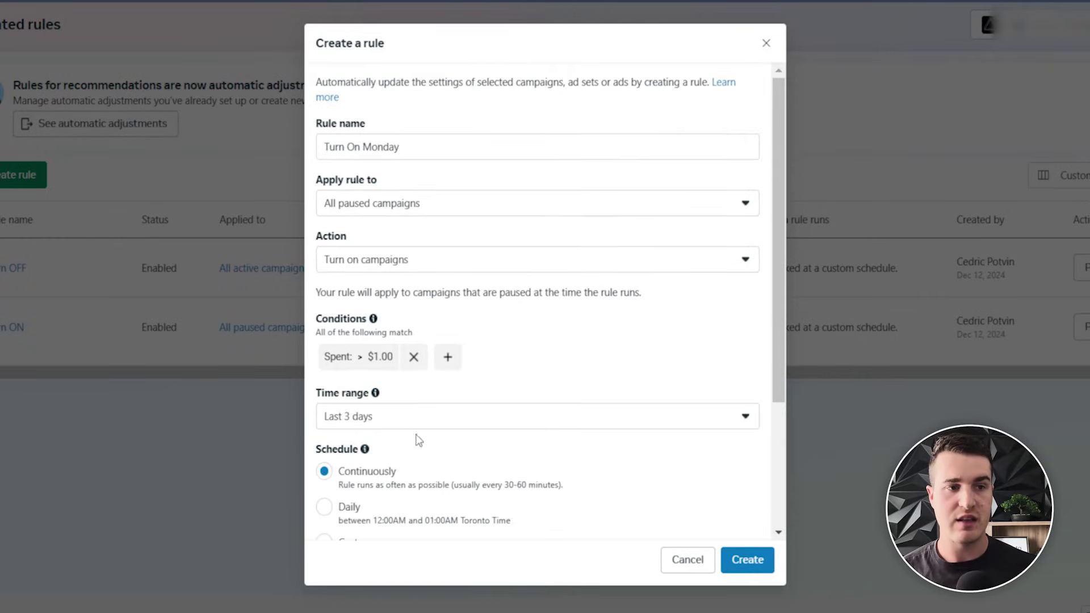
pyautogui.scroll(-3, 397, 441)
# Step: Give the Turn On Monday rule a custom schedule on Monday only, from 7:00 AM to 7:00 AM, and create the rule
pyautogui.click(357, 364)
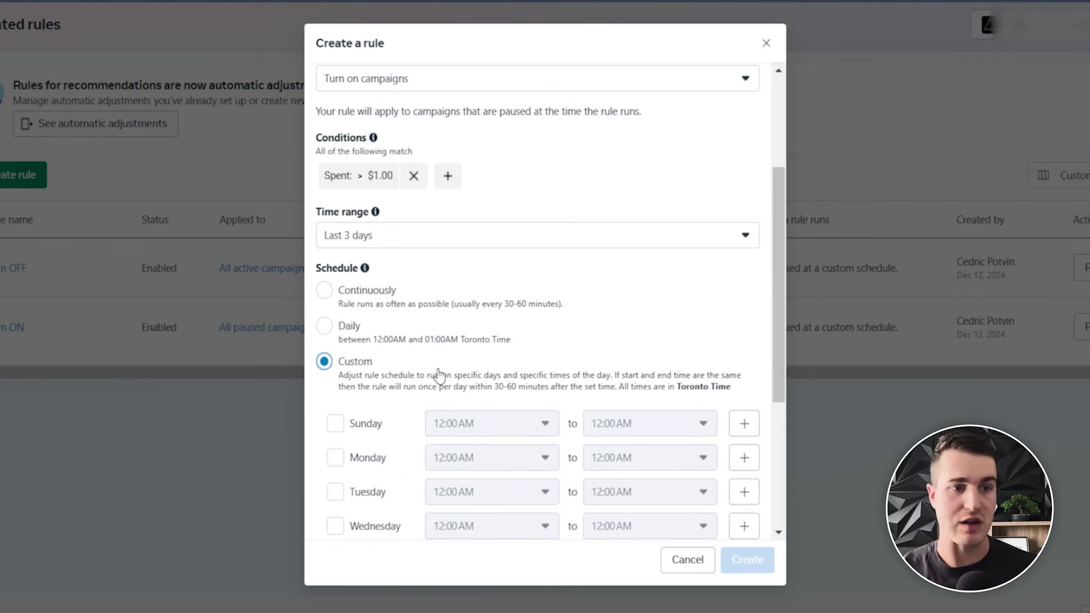
pyautogui.scroll(-3, 439, 375)
pyautogui.click(336, 272)
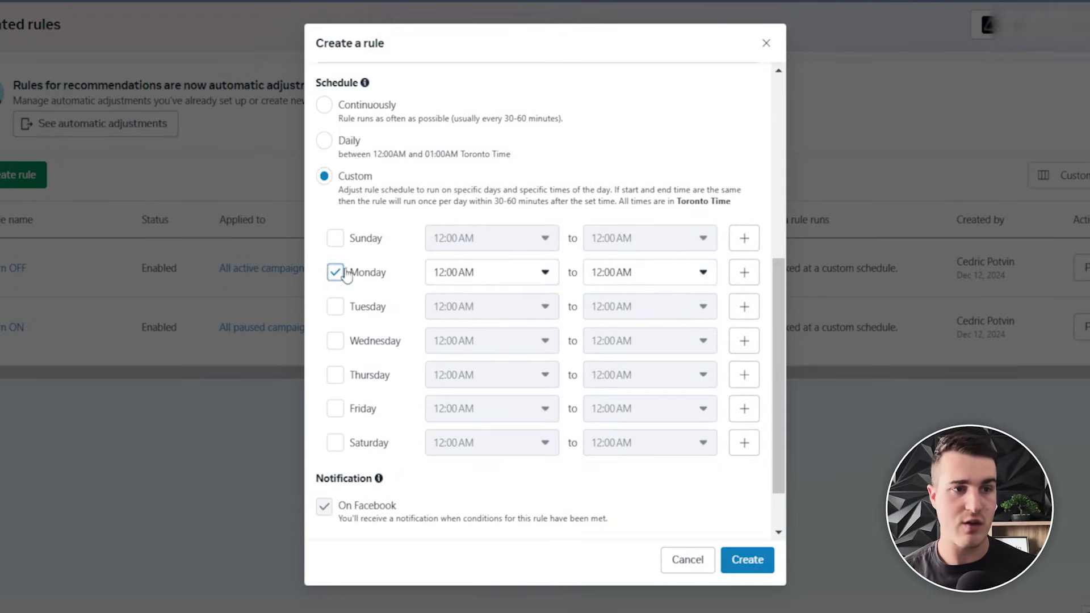
pyautogui.click(531, 272)
pyautogui.press('7')
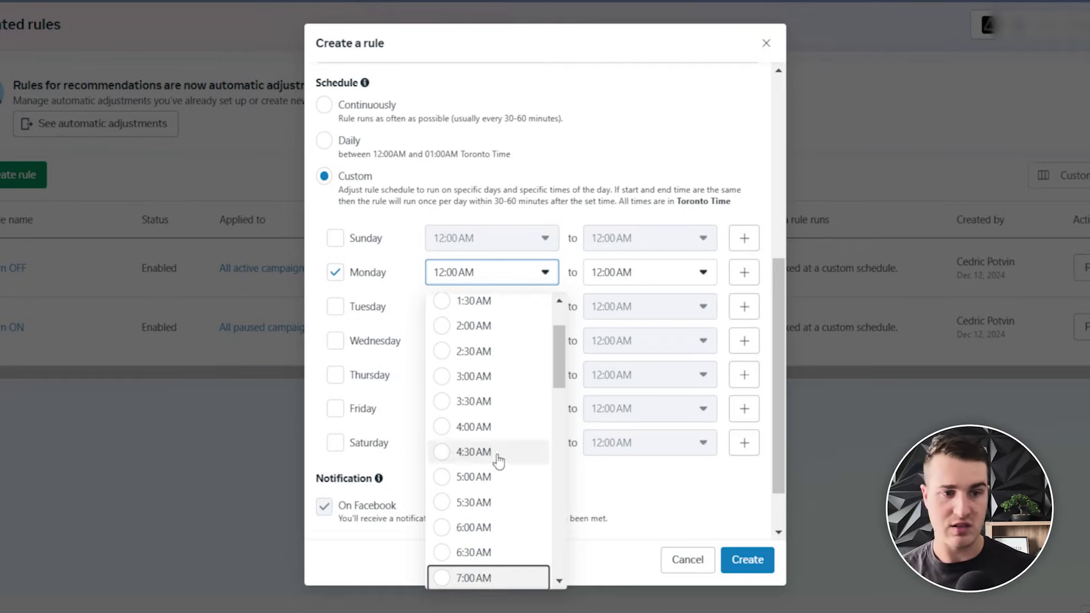
pyautogui.scroll(-2, 497, 472)
pyautogui.click(490, 492)
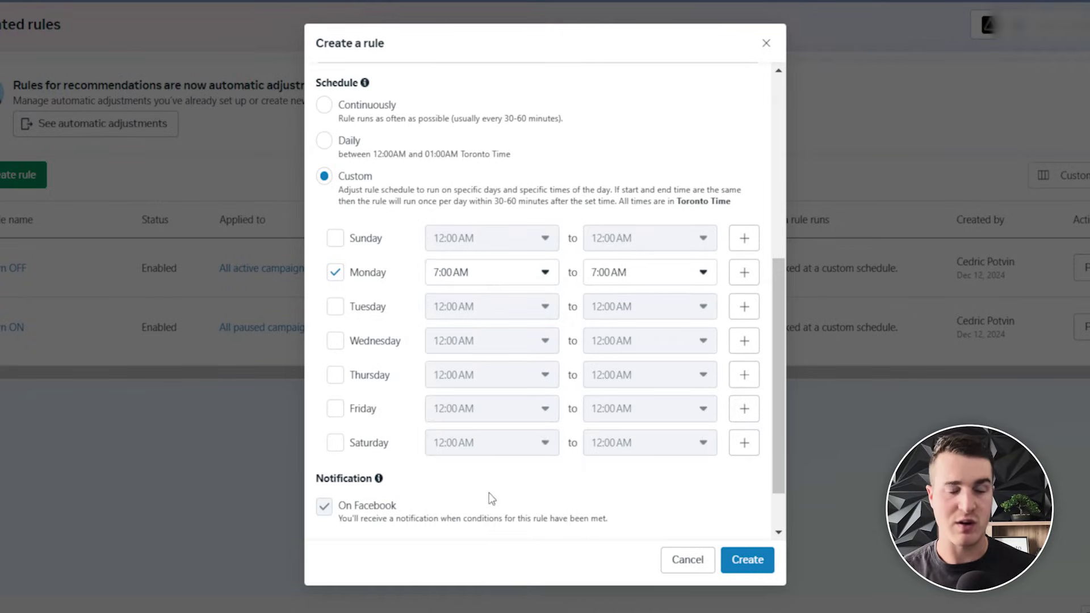
pyautogui.click(744, 562)
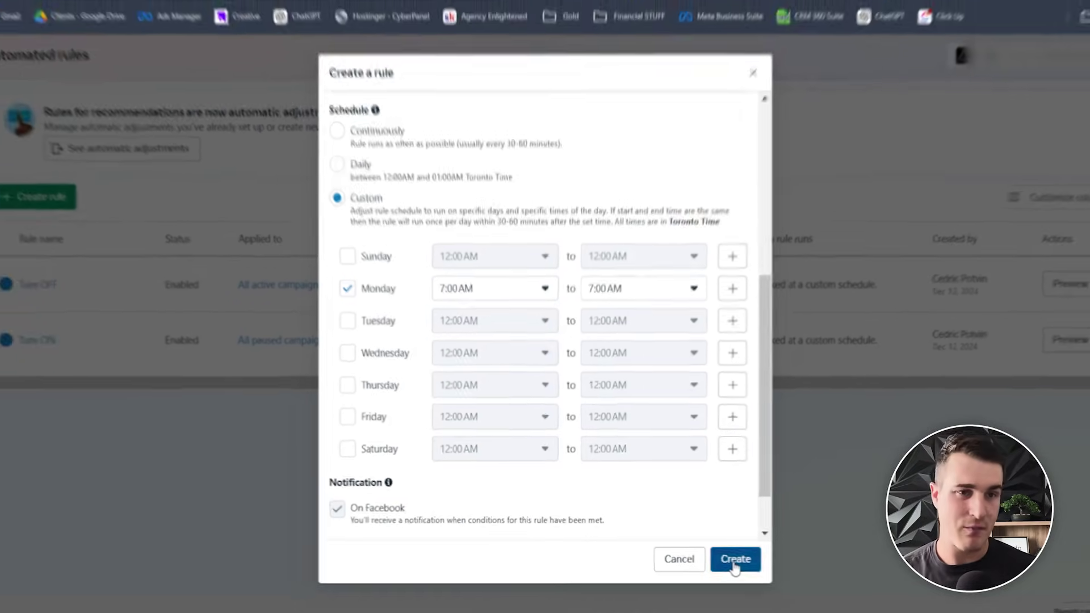
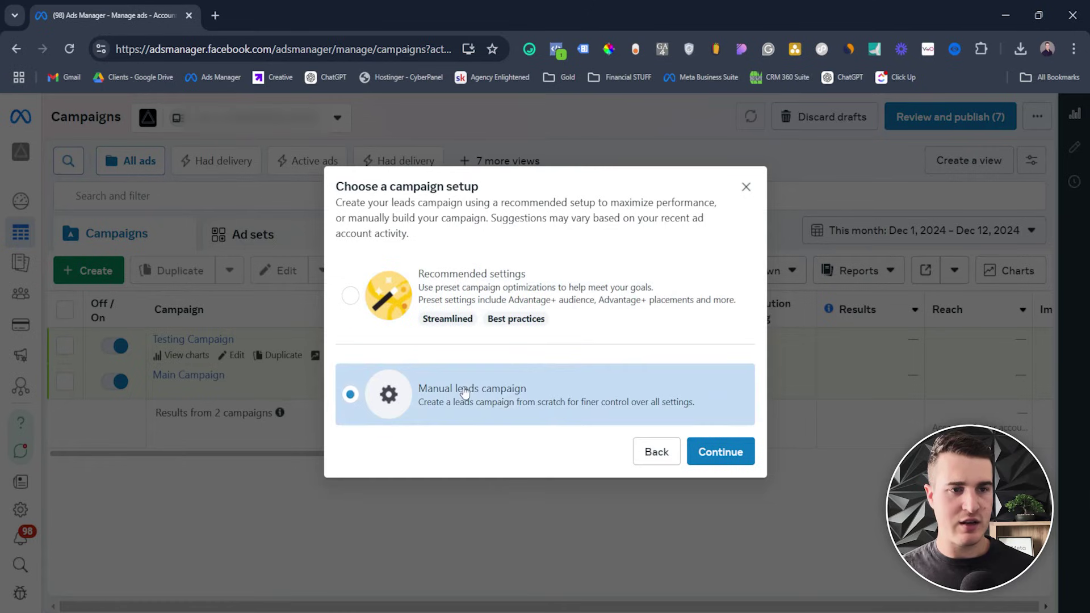
# Step: Start a new draft leads campaign with the Manual leads campaign setup
pyautogui.click(717, 448)
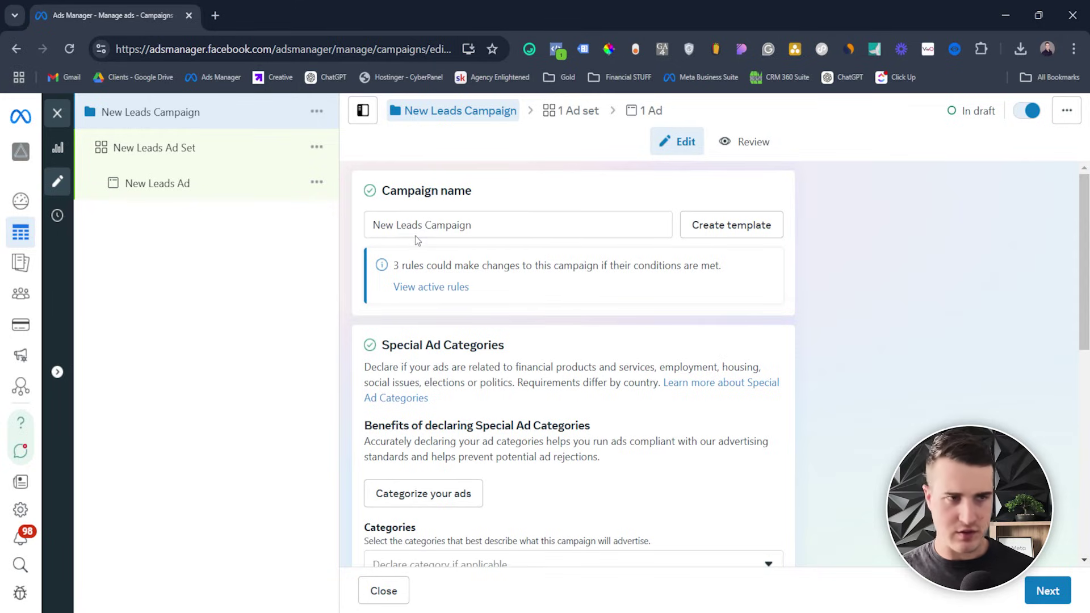
pyautogui.scroll(-3, 435, 227)
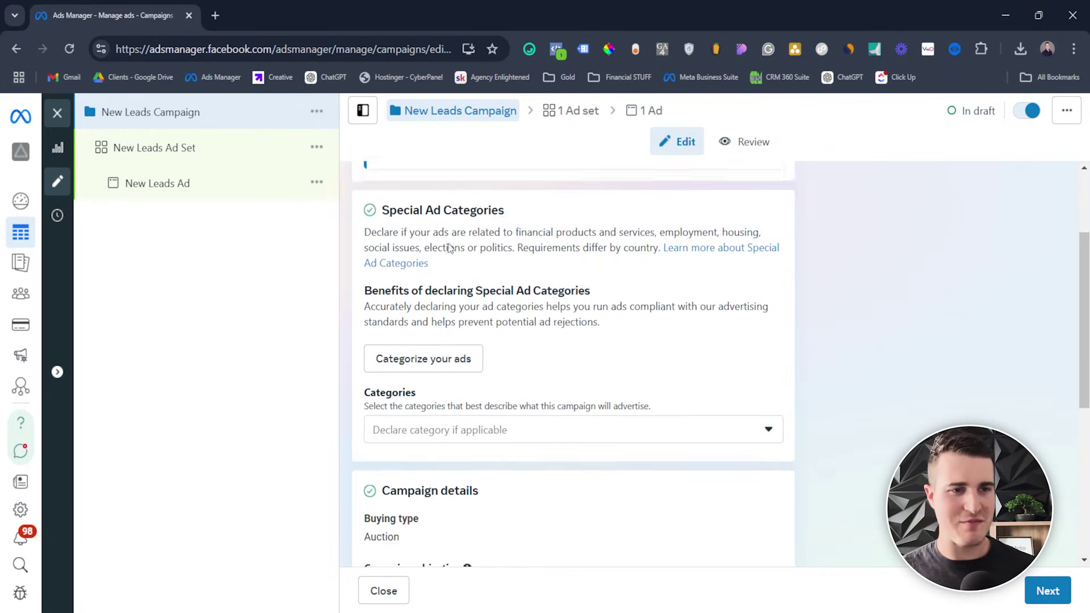
# Step: Continue from the campaign settings to the ad set and set its conversion location to Website
pyautogui.scroll(-2, 449, 248)
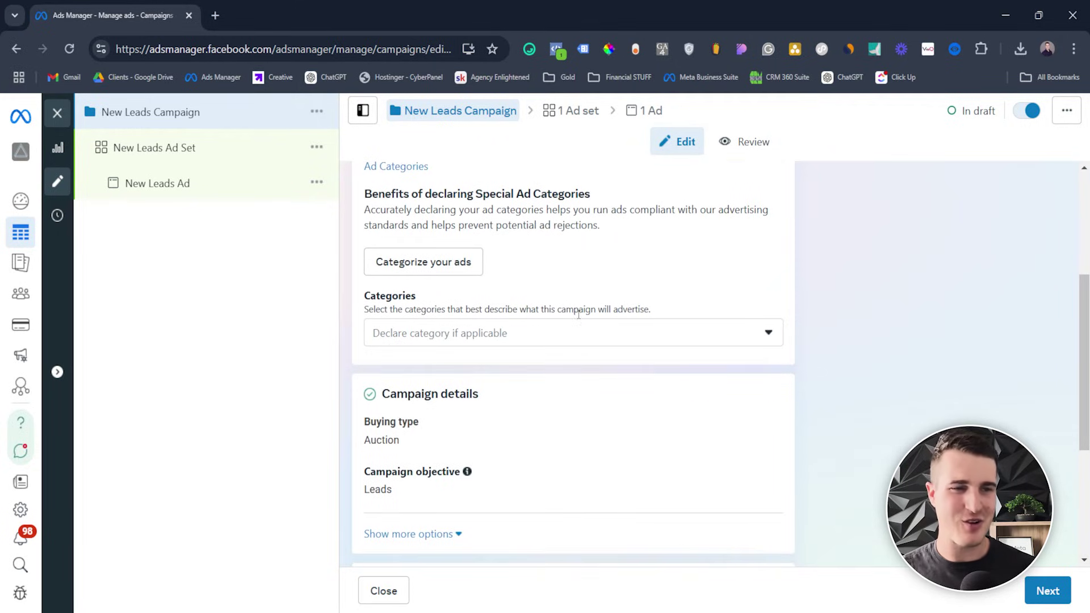
pyautogui.scroll(-5, 578, 314)
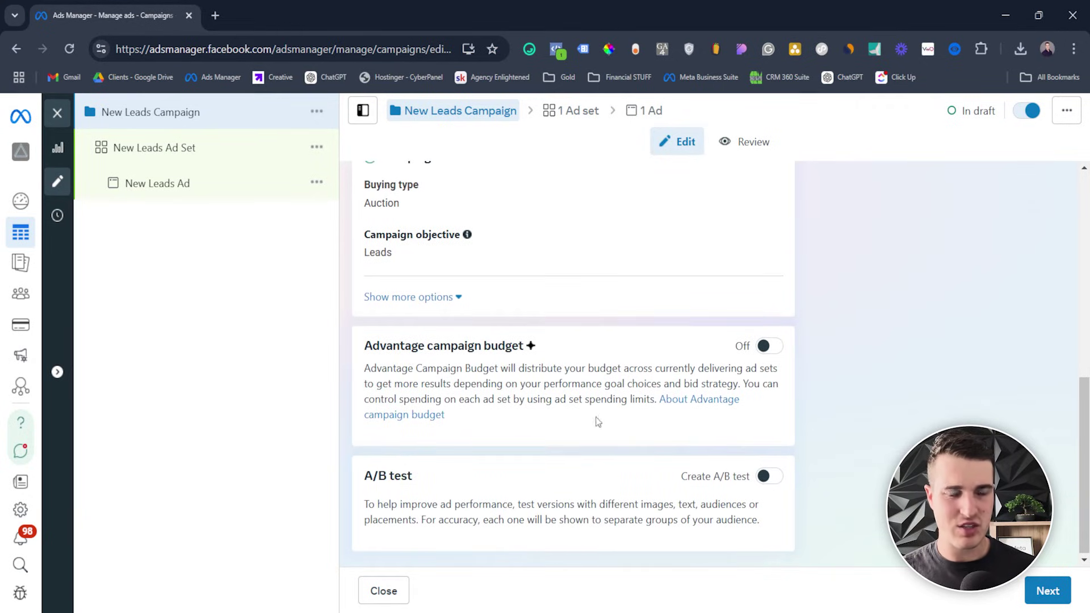
pyautogui.click(1050, 597)
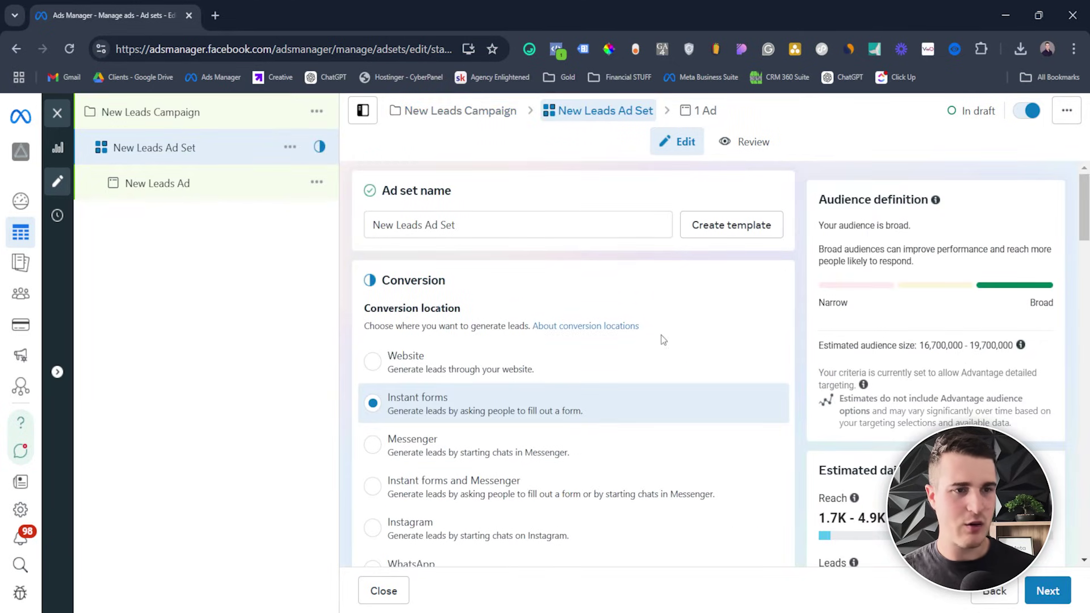
pyautogui.click(474, 363)
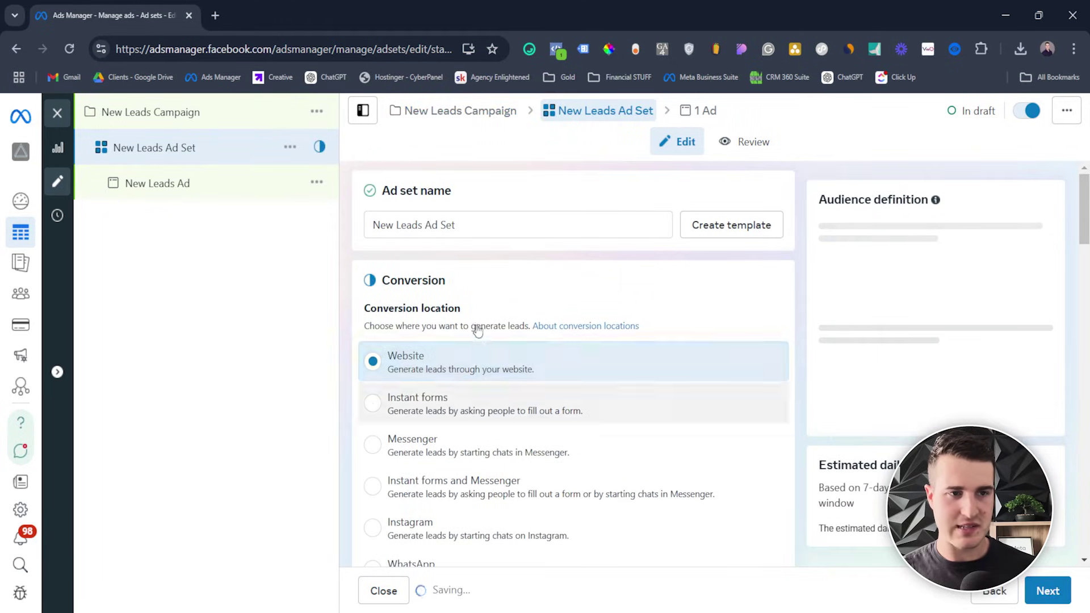
# Step: Dismiss the conversion location recommendation and set the ad set's daily budget to $1,300
pyautogui.scroll(-4, 494, 295)
pyautogui.scroll(-10, 514, 253)
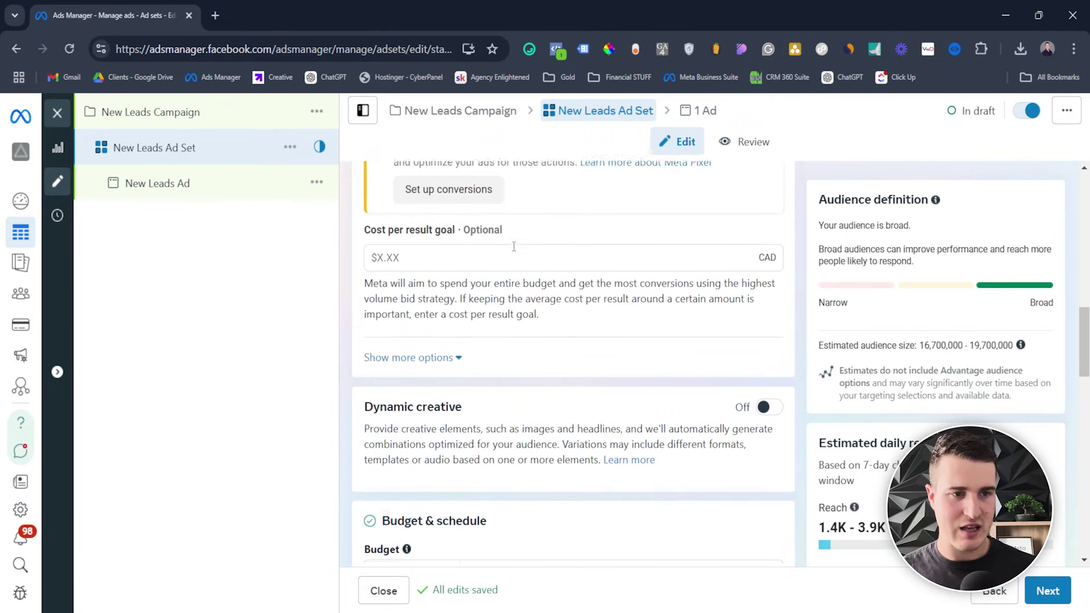
pyautogui.scroll(-4, 537, 344)
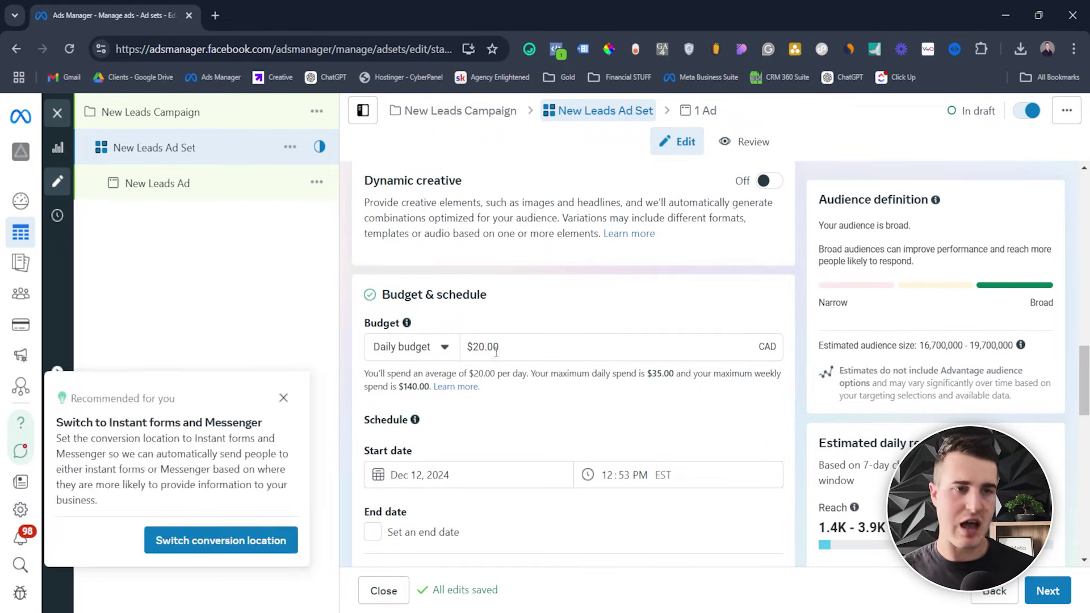
pyautogui.click(283, 398)
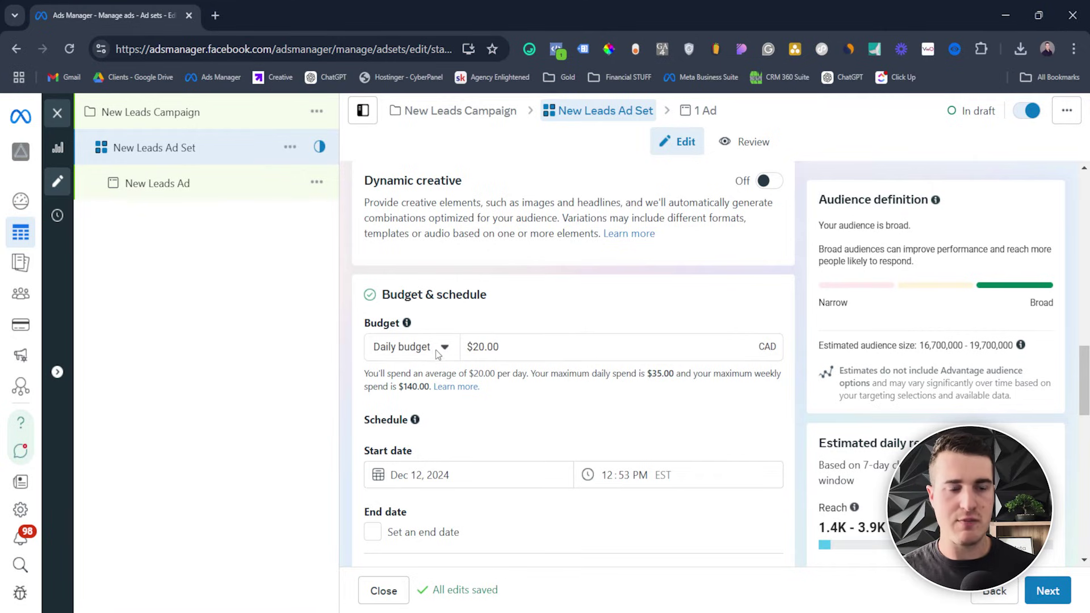
pyautogui.click(497, 346)
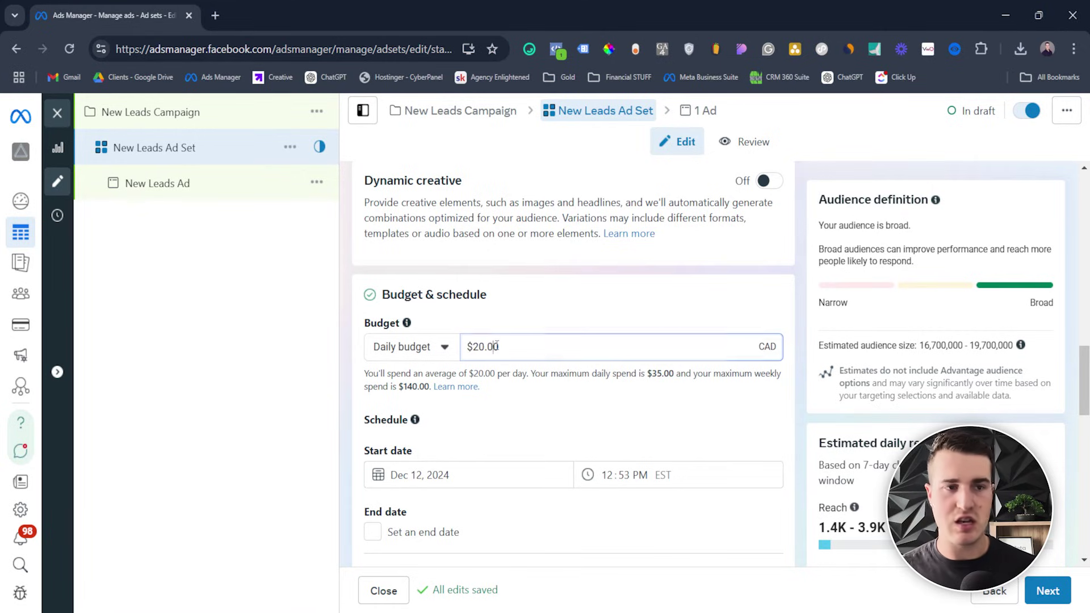
pyautogui.doubleClick(497, 345)
pyautogui.write('13')
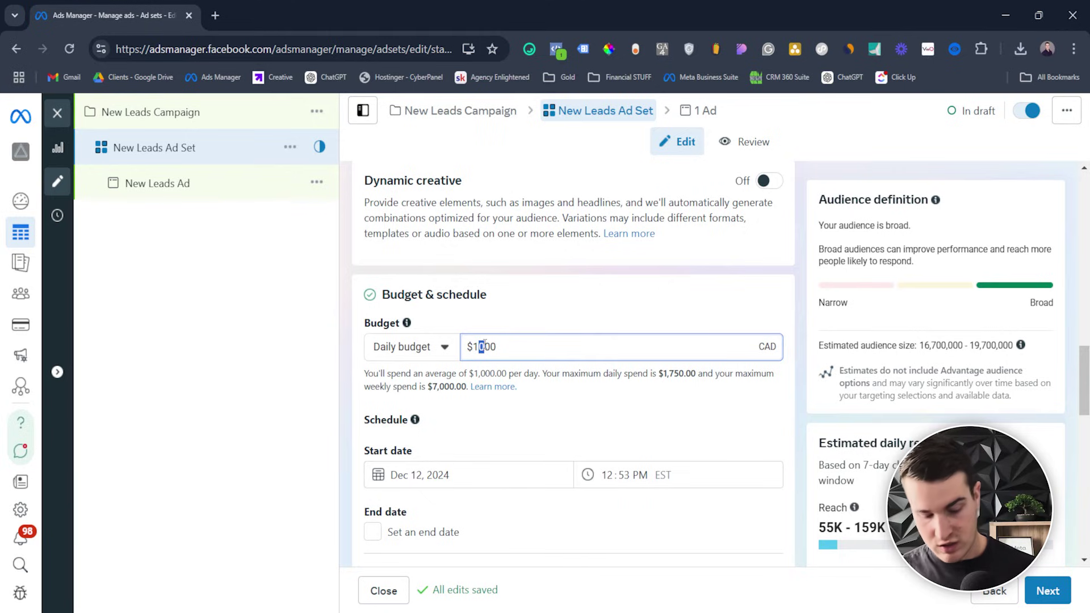
pyautogui.click(529, 346)
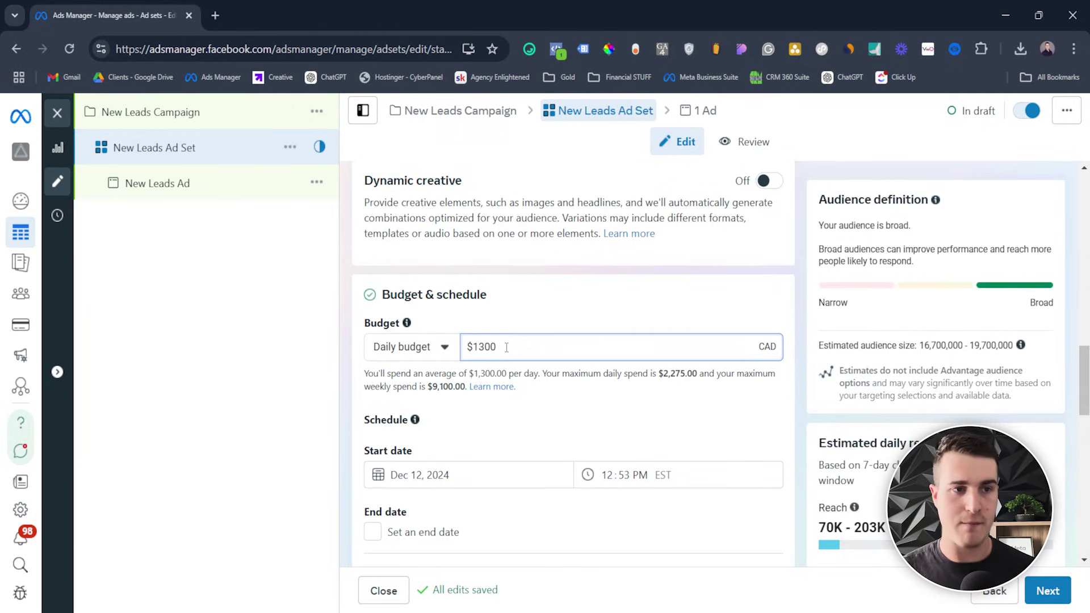
pyautogui.doubleClick(471, 348)
# Step: Switch the ad set's budget type from daily to Lifetime budget
pyautogui.click(426, 351)
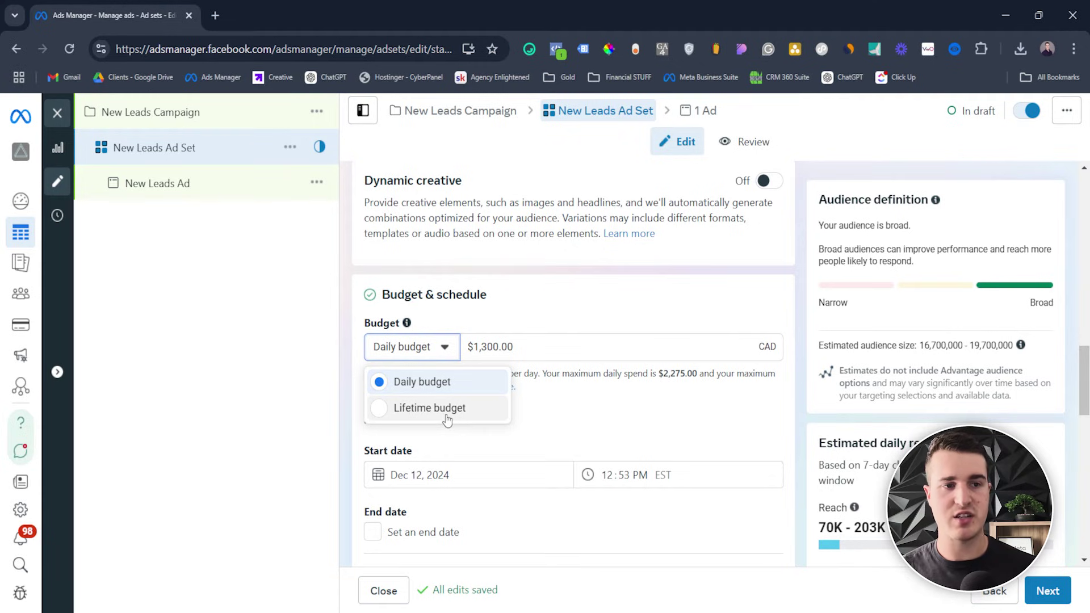
pyautogui.click(430, 408)
pyautogui.scroll(-1, 460, 397)
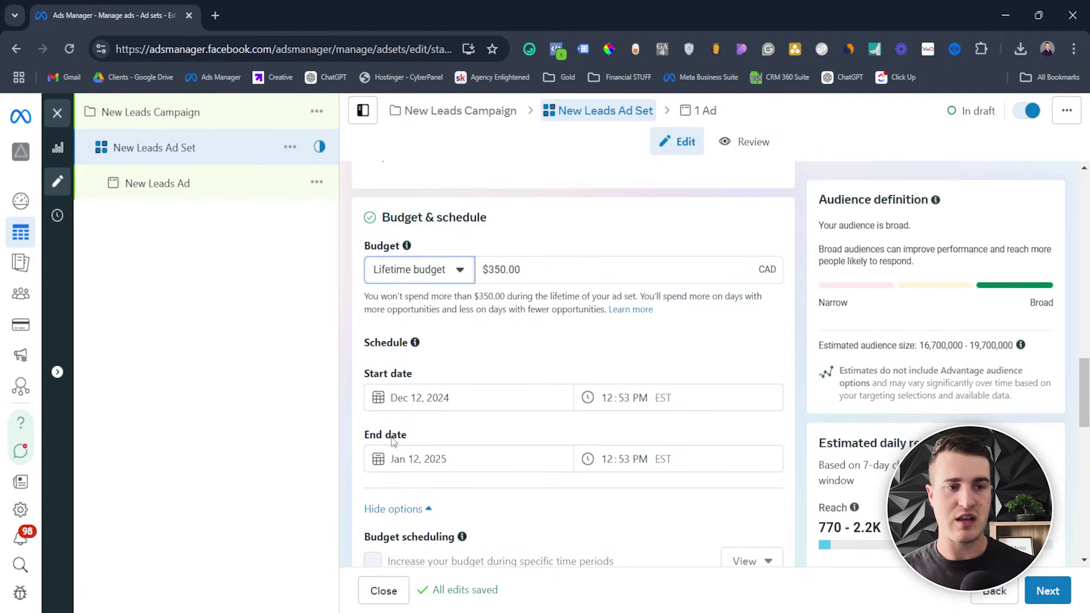
pyautogui.moveTo(405, 296); pyautogui.dragTo(509, 299)
pyautogui.click(541, 296)
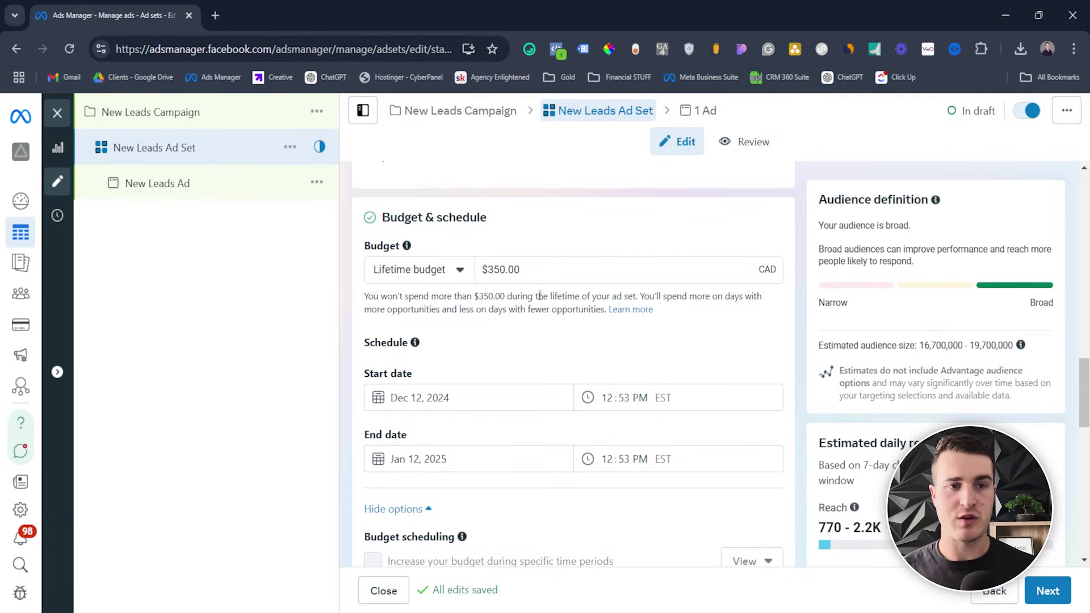
pyautogui.click(604, 296)
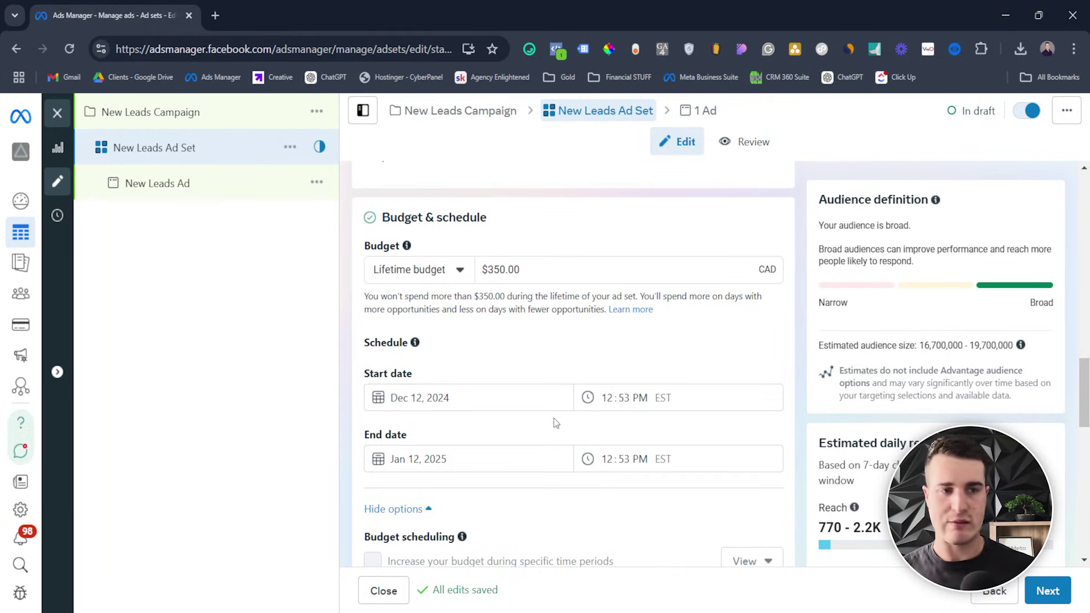
# Step: Set the ad set's end date to Dec 19, 2024 and its start time to 01:00 PM
pyautogui.click(432, 453)
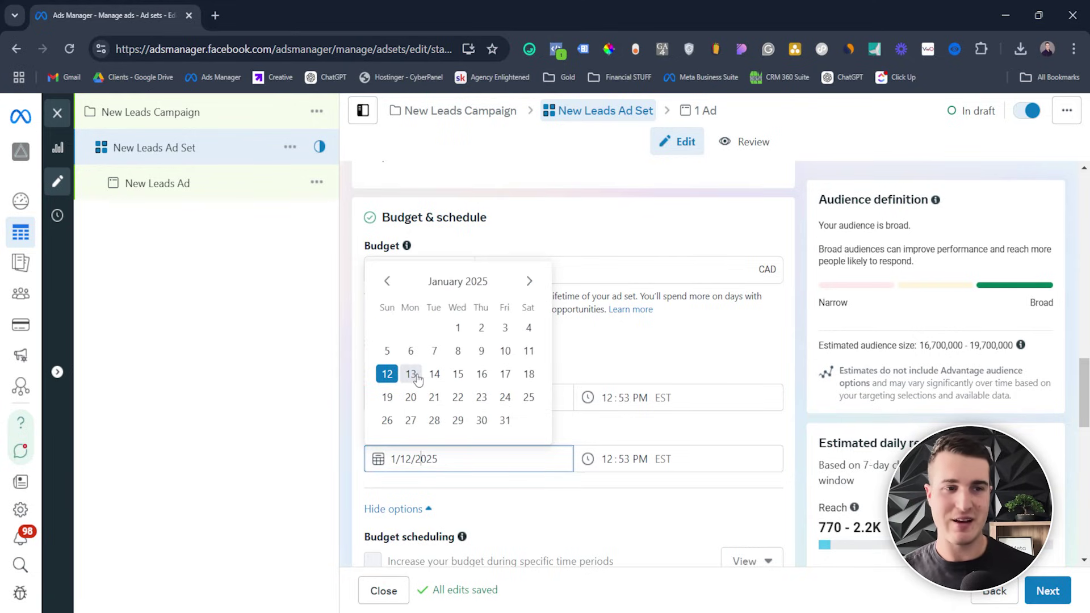
pyautogui.click(598, 376)
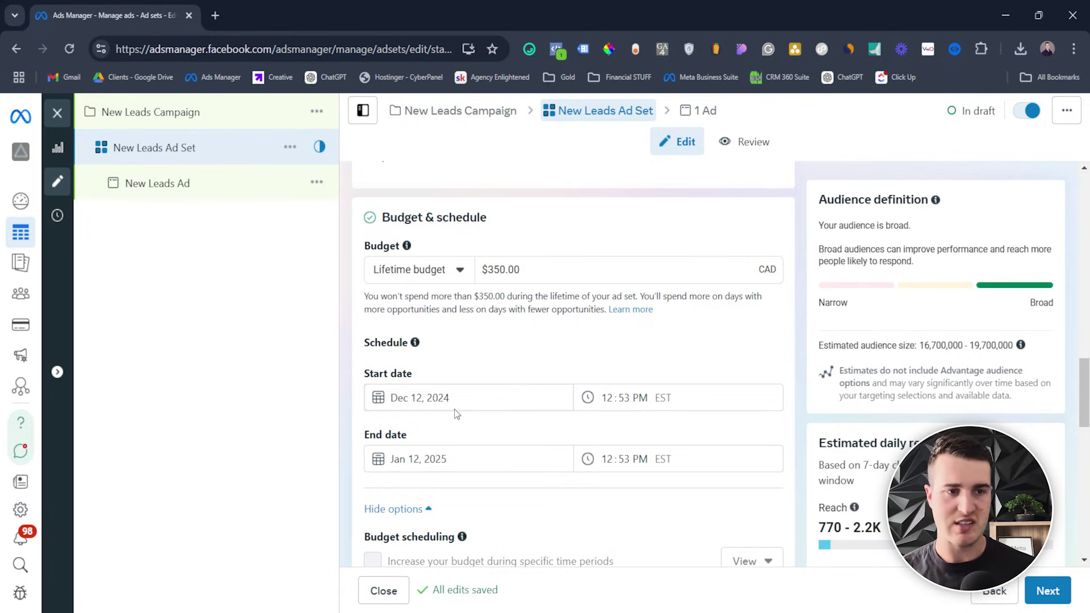
pyautogui.click(450, 462)
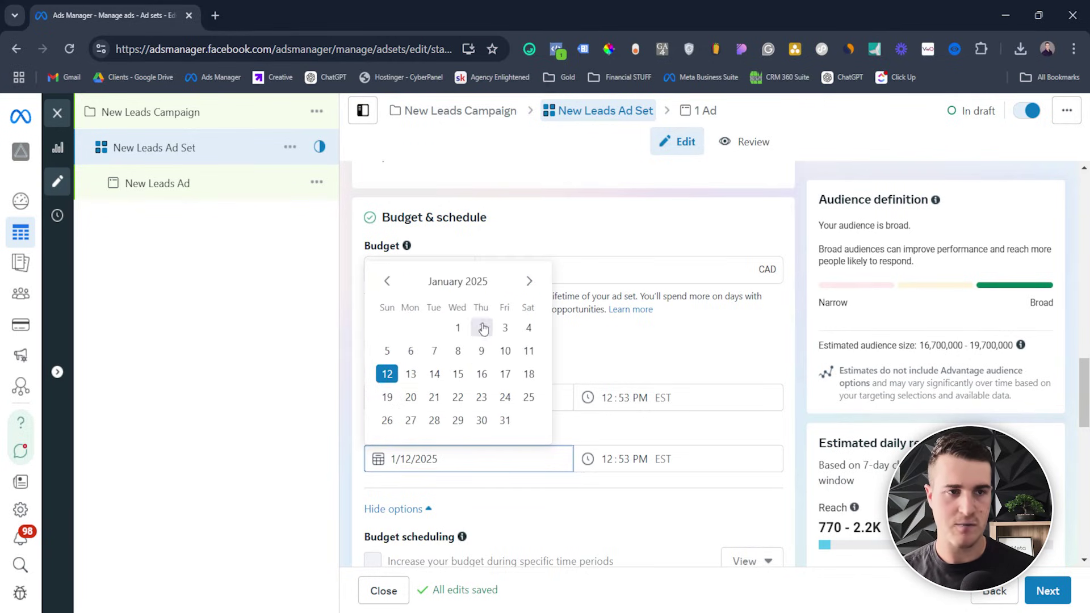
pyautogui.click(386, 283)
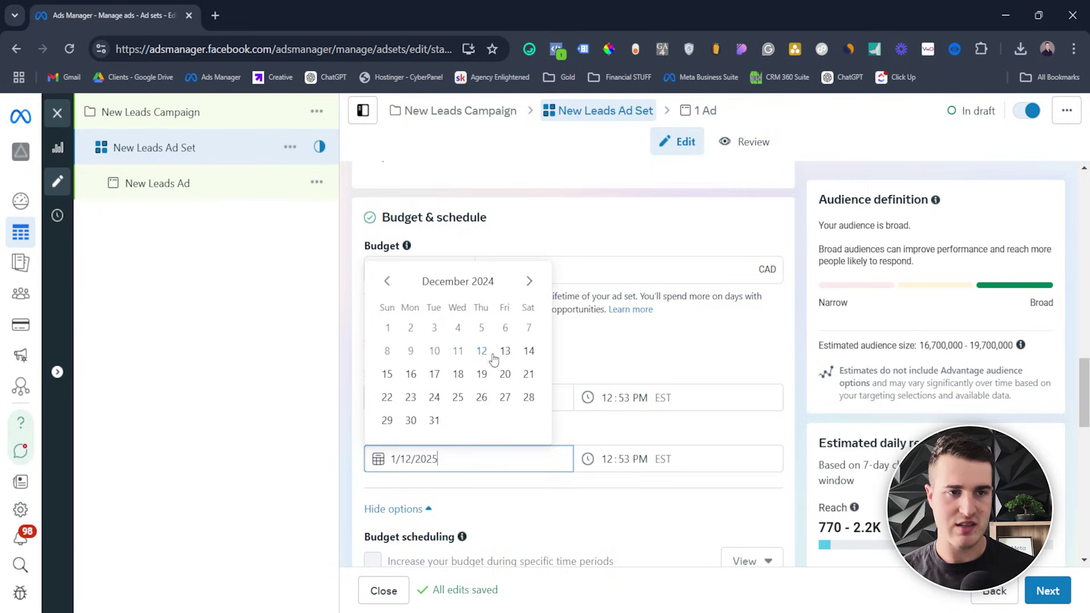
pyautogui.click(482, 375)
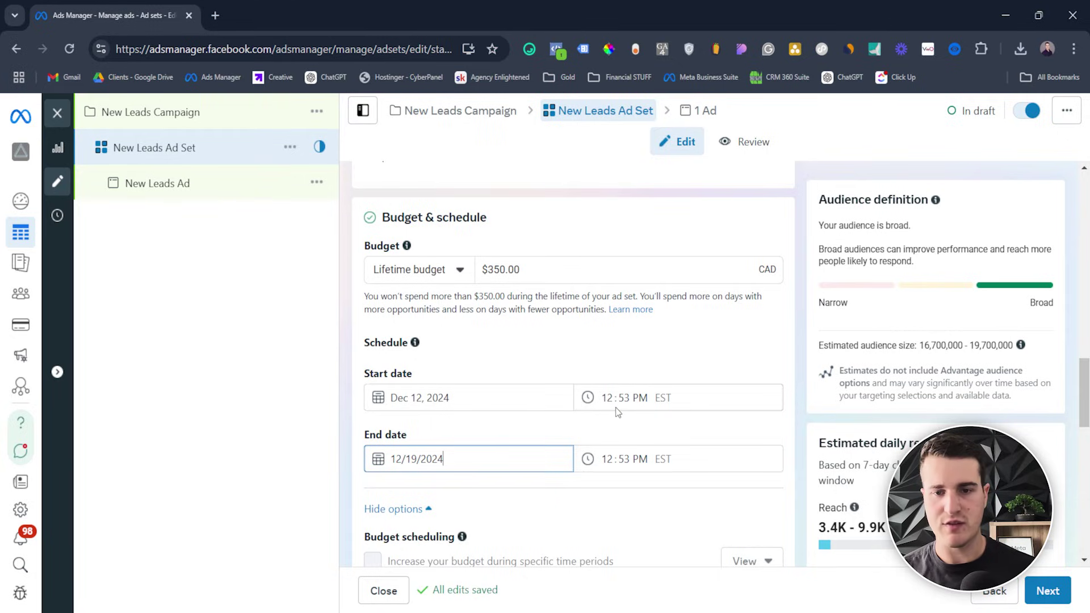
pyautogui.click(606, 398)
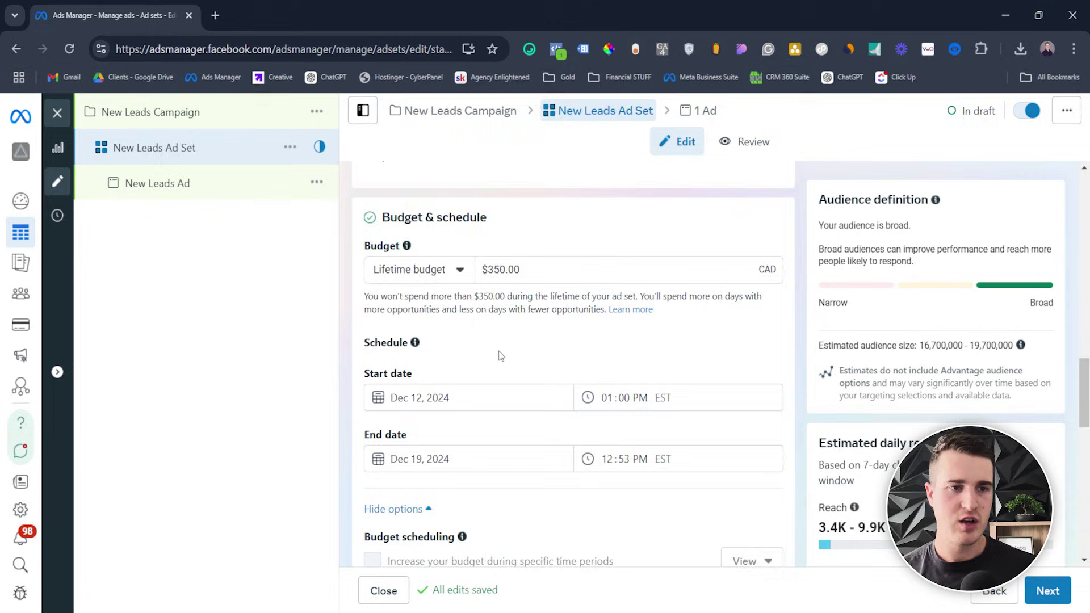
# Step: Enable running ads on a schedule and mark the hours from 7am to 8pm for Monday through Friday
pyautogui.scroll(-3, 499, 351)
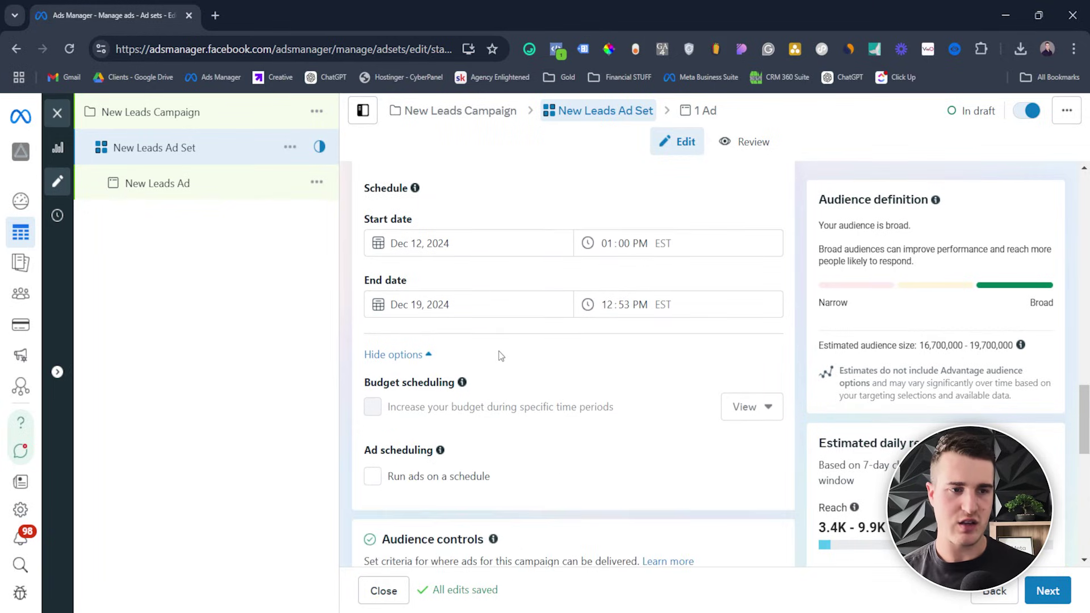
pyautogui.click(373, 476)
pyautogui.scroll(-2, 512, 337)
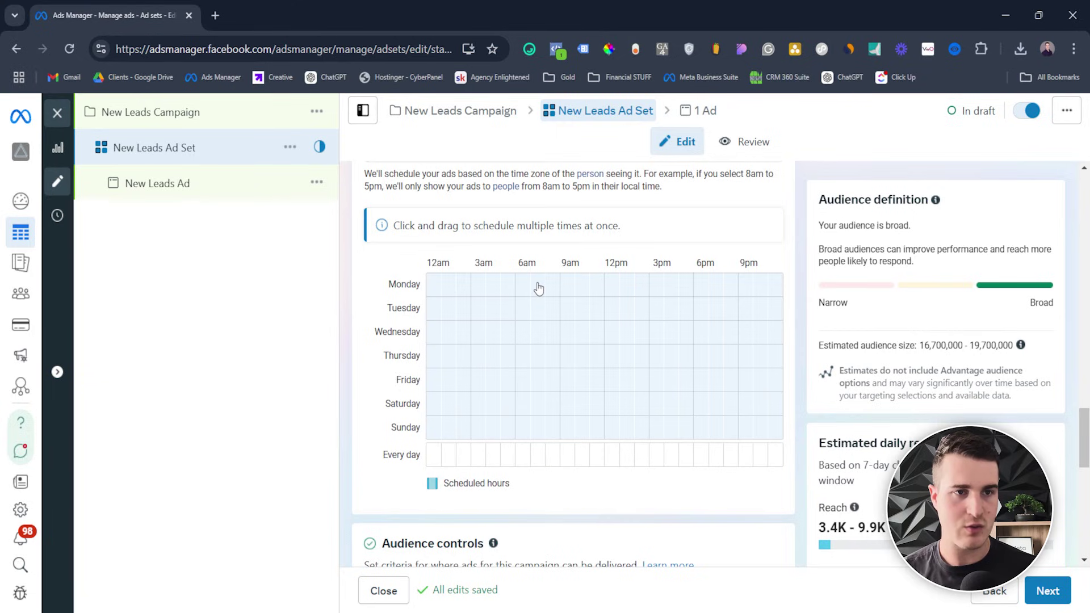
pyautogui.moveTo(538, 289); pyautogui.dragTo(541, 392)
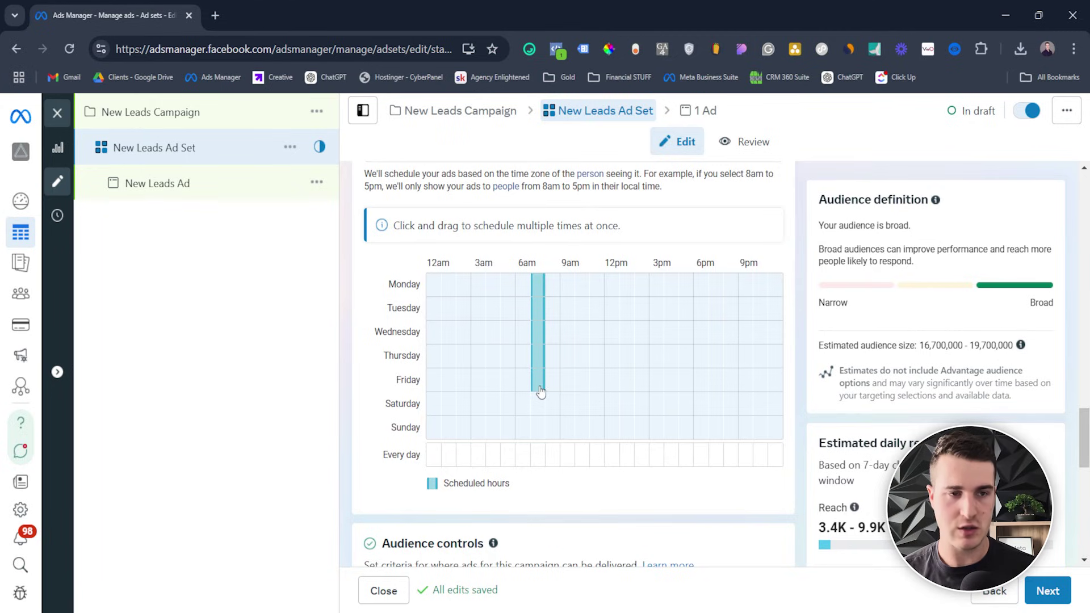
pyautogui.moveTo(542, 391); pyautogui.dragTo(714, 386)
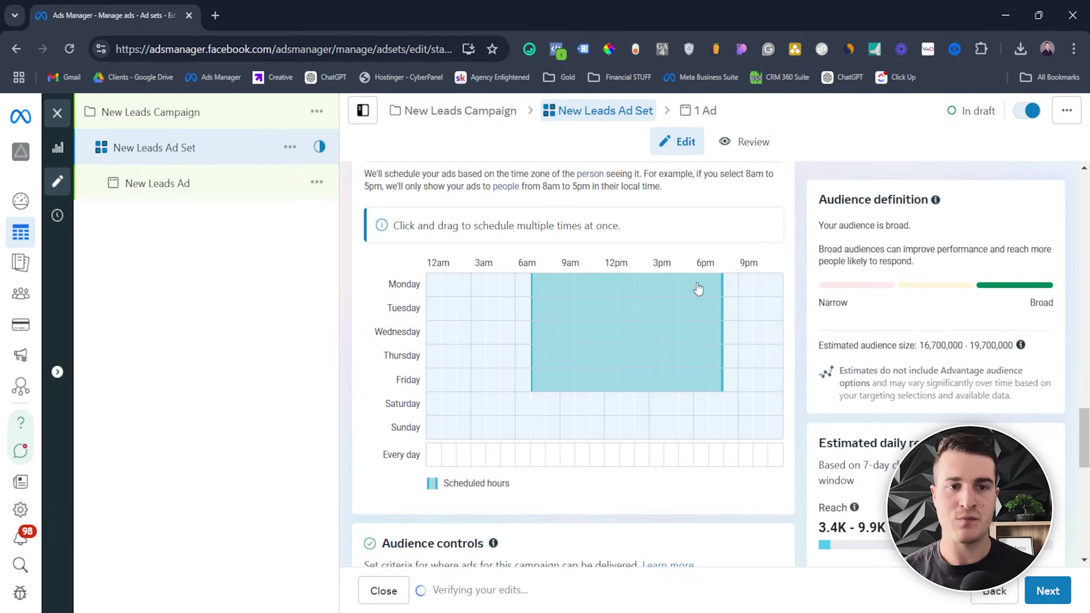
pyautogui.scroll(-1, 585, 329)
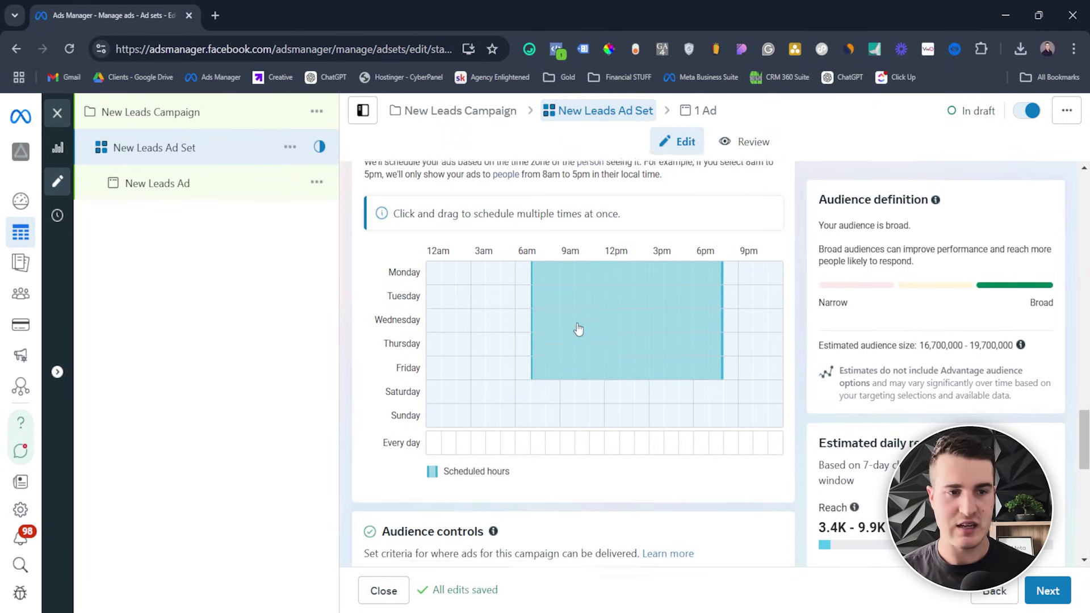
pyautogui.scroll(1, 604, 401)
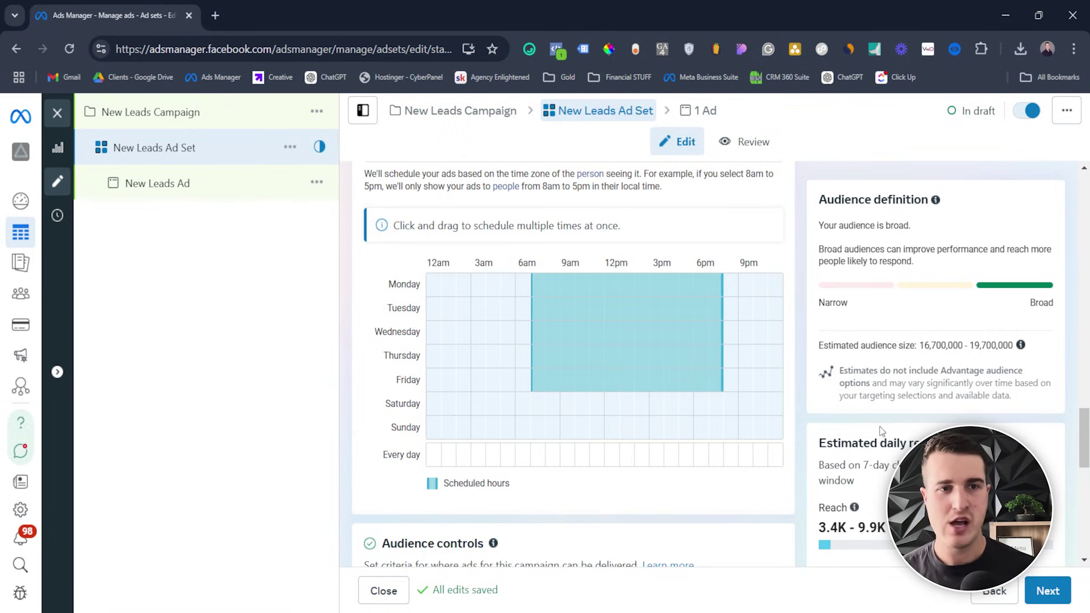
# Step: Set the ad set's lifetime budget to $7,000
pyautogui.scroll(4, 686, 418)
pyautogui.scroll(5, 682, 412)
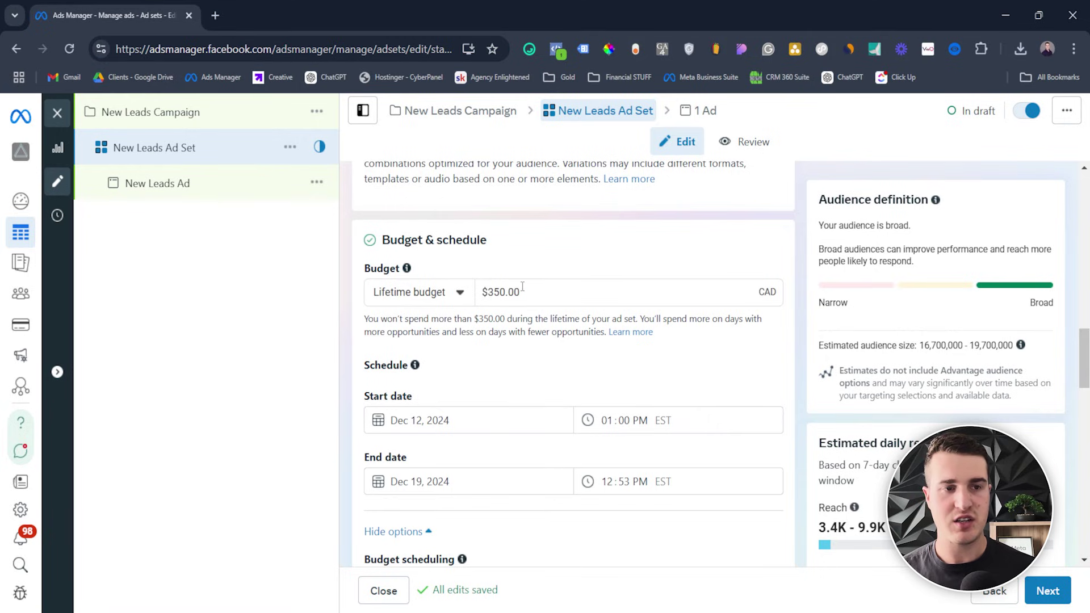
pyautogui.click(523, 287)
pyautogui.click(559, 314)
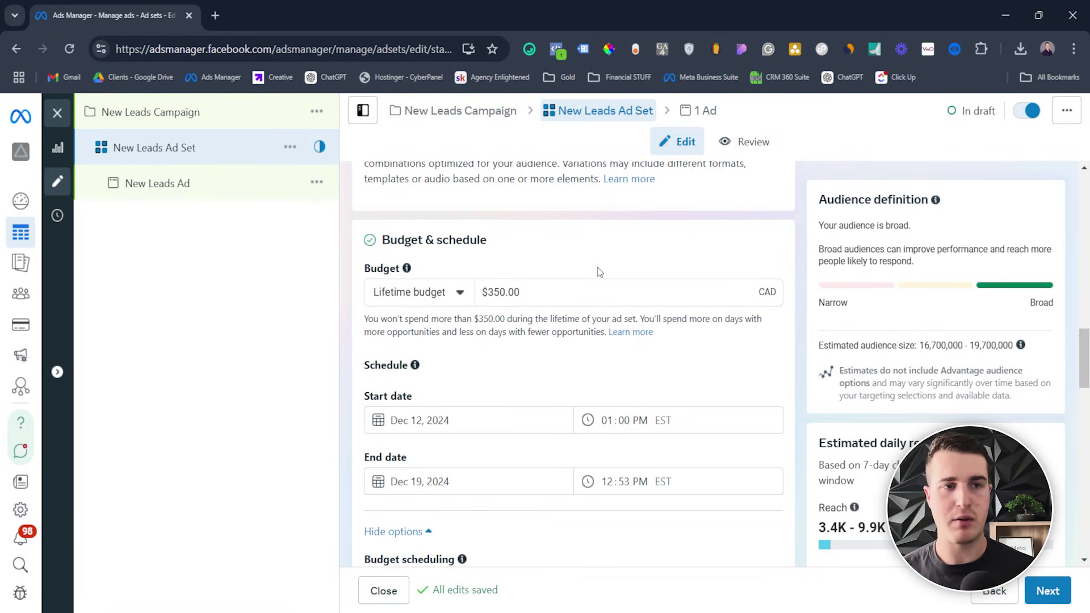
pyautogui.click(525, 294)
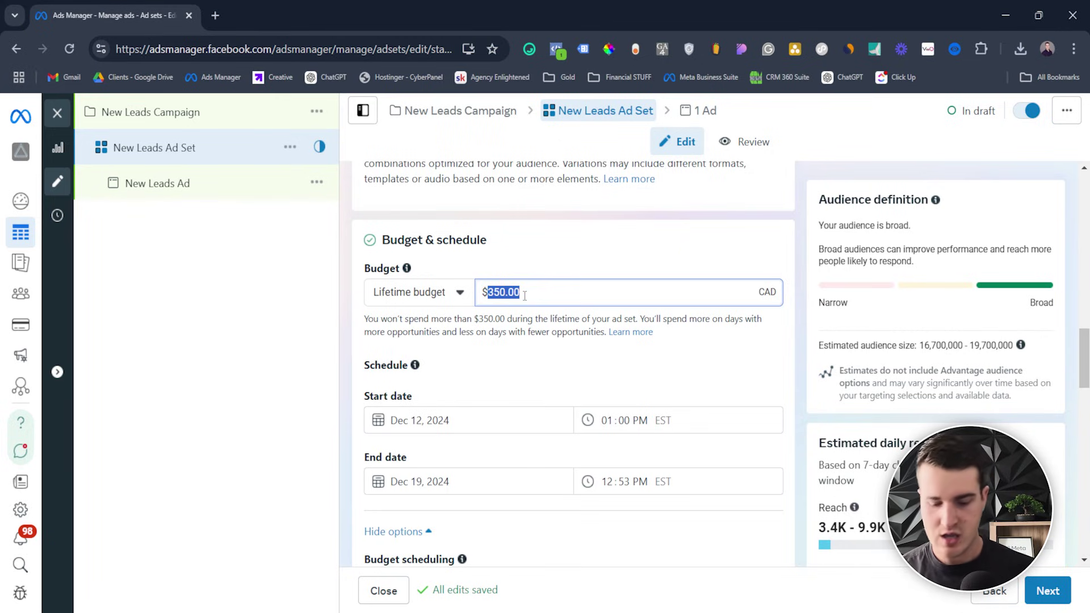
pyautogui.write('7,00')
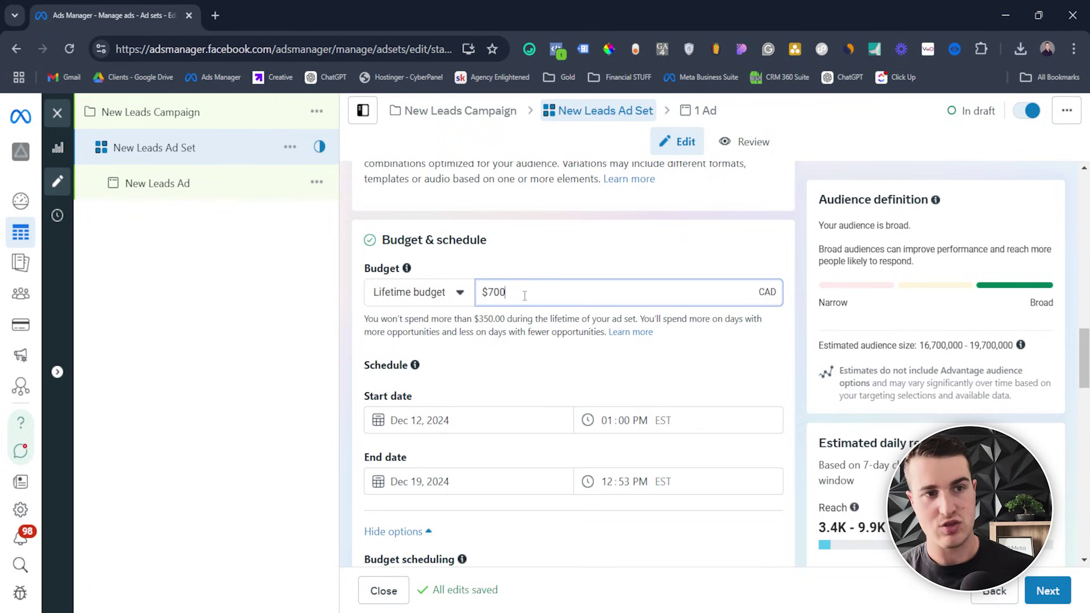
pyautogui.write('0')
pyautogui.click(529, 244)
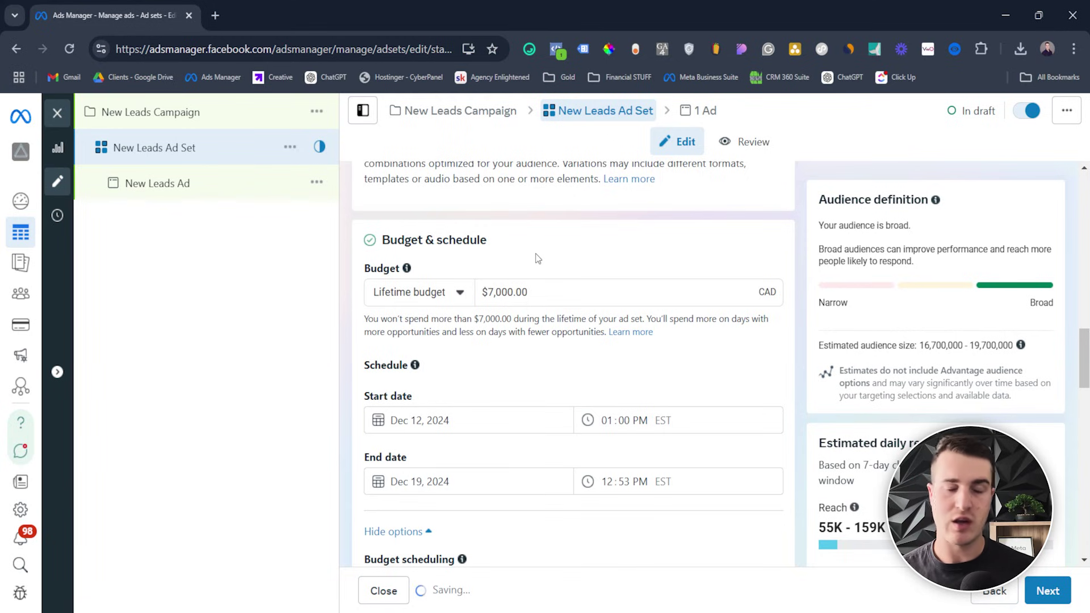